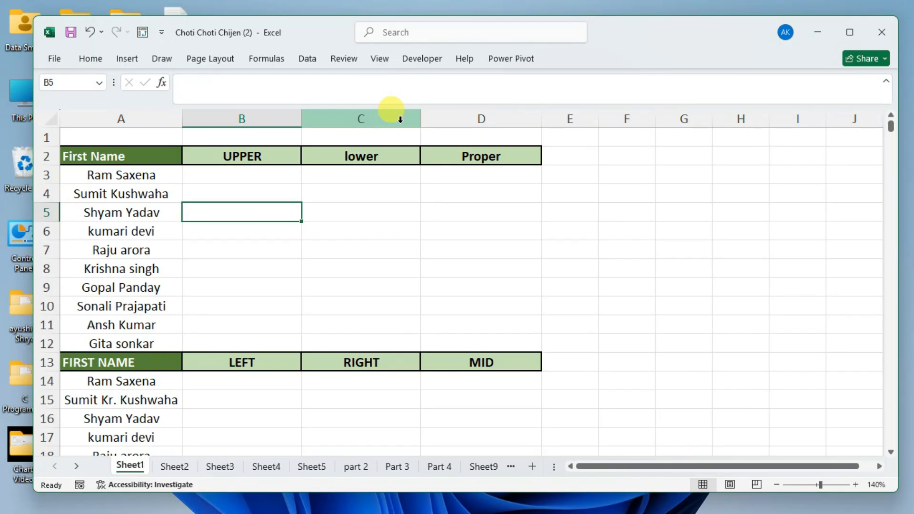
pyautogui.moveTo(153, 156); pyautogui.dragTo(496, 336)
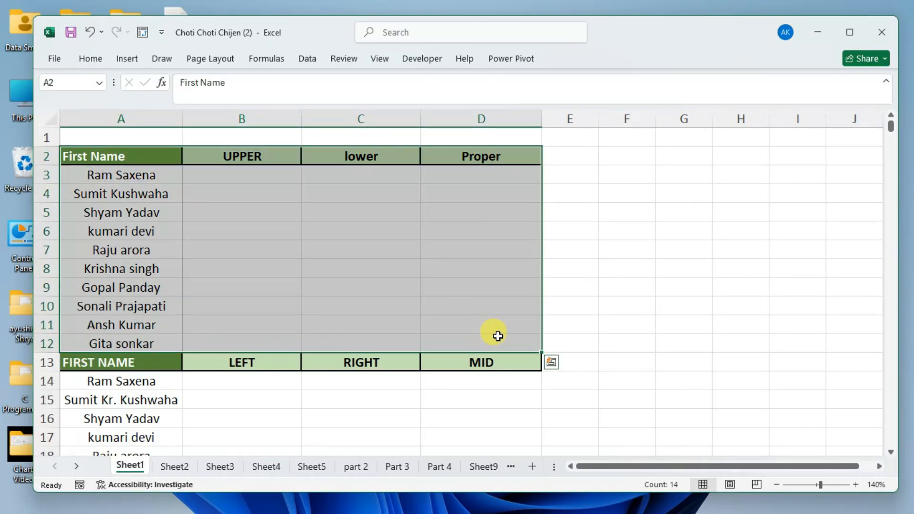
pyautogui.click(283, 243)
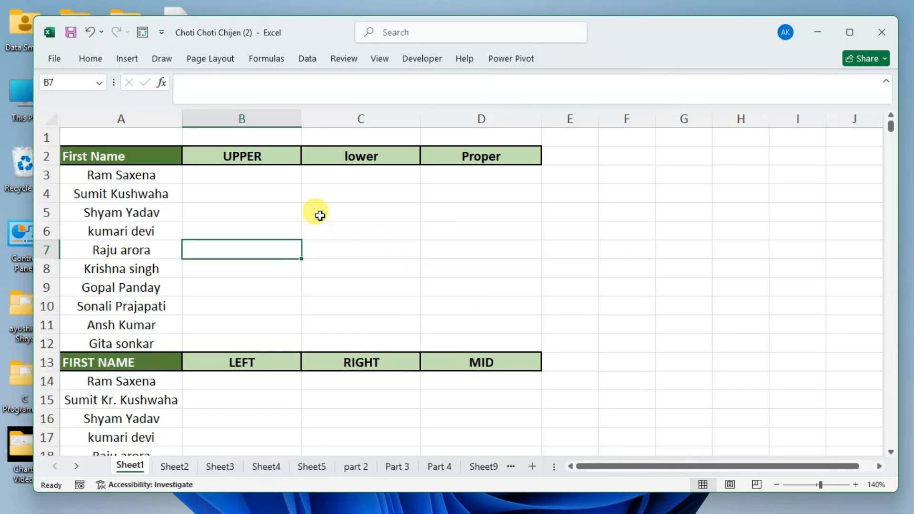
# Enter =UPPER(A3) in B3 and fill the formula down the UPPER column through row 12.
pyautogui.click(148, 181)
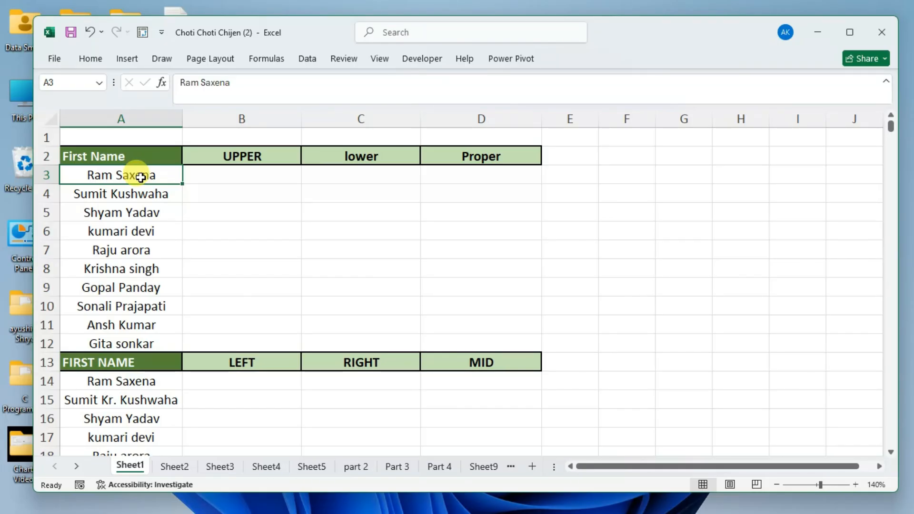
pyautogui.press('Right')
pyautogui.write('=up')
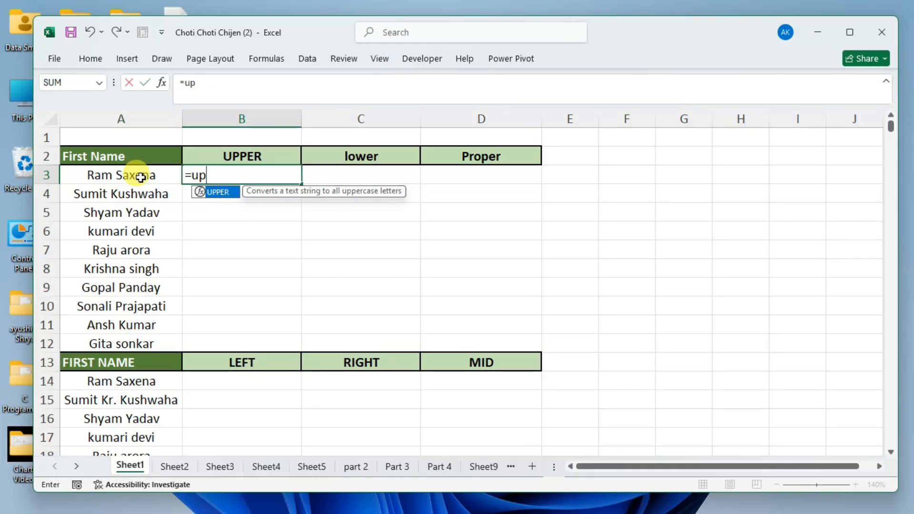
pyautogui.press('Tab')
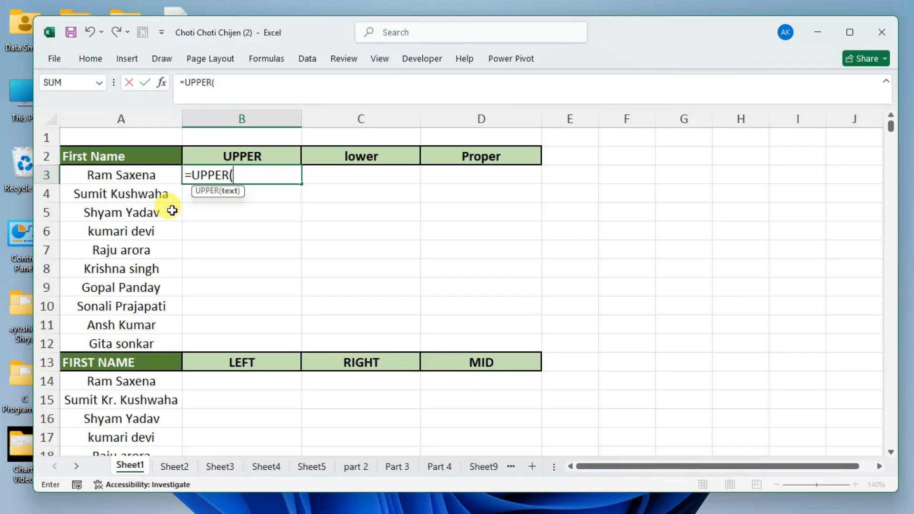
pyautogui.press('Left')
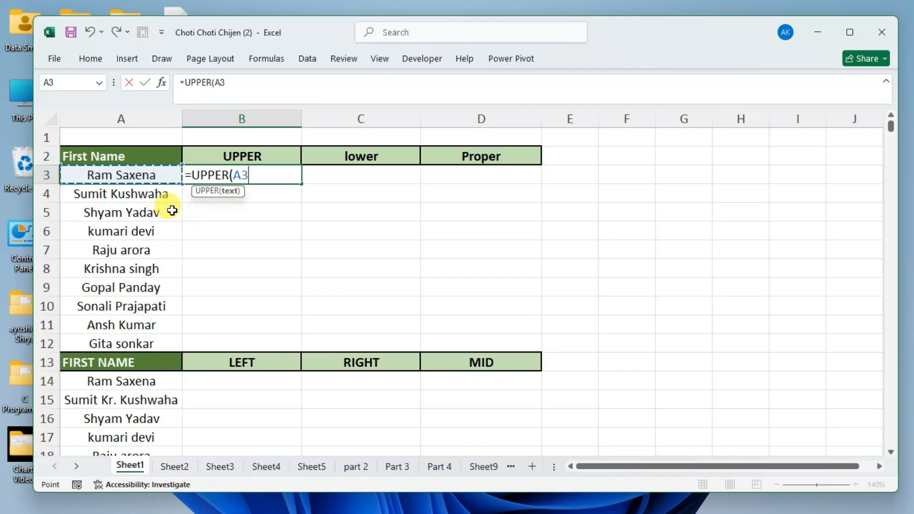
pyautogui.write(')')
pyautogui.press('Return')
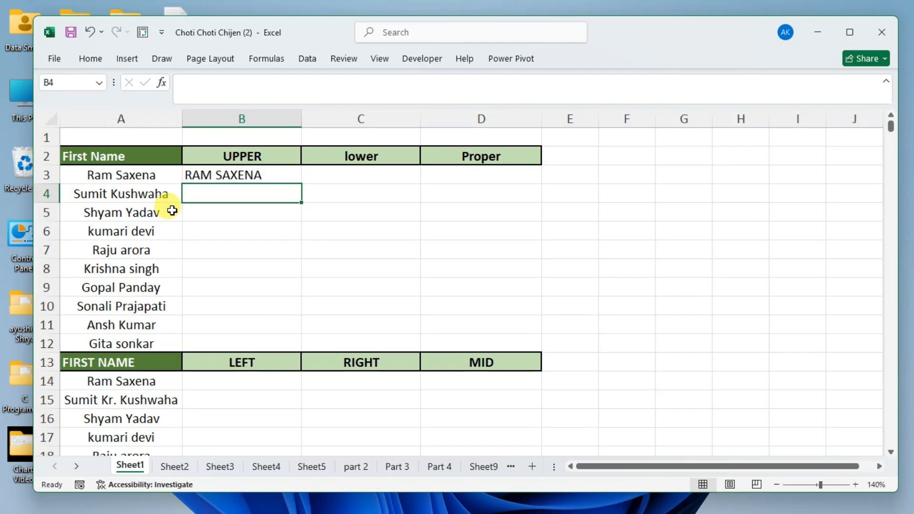
pyautogui.press('Up')
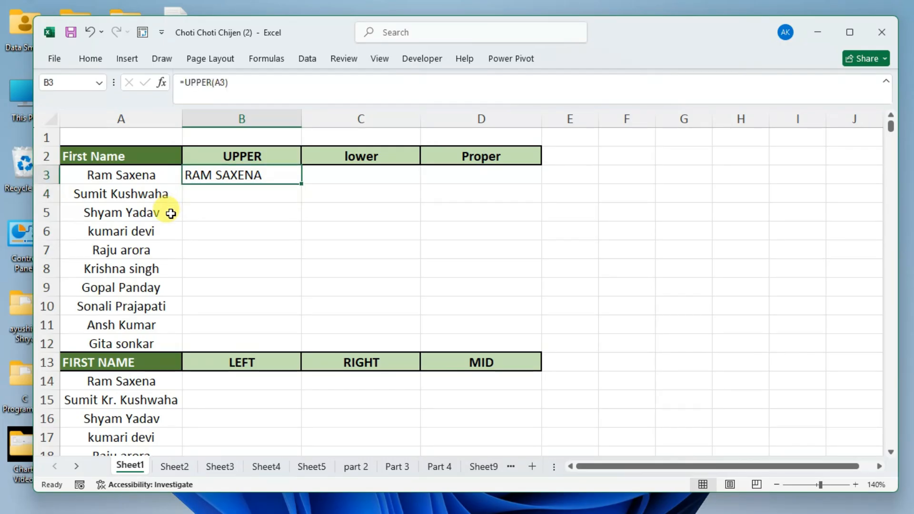
pyautogui.doubleClick(302, 186)
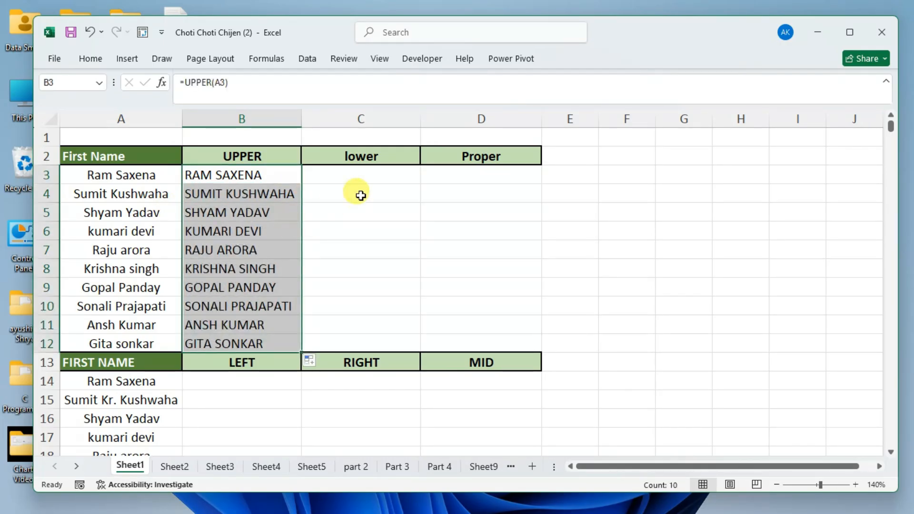
# Enter =LOWER(A3) in C3 and fill the formula down the lower column through row 12.
pyautogui.click(366, 177)
pyautogui.write('=low')
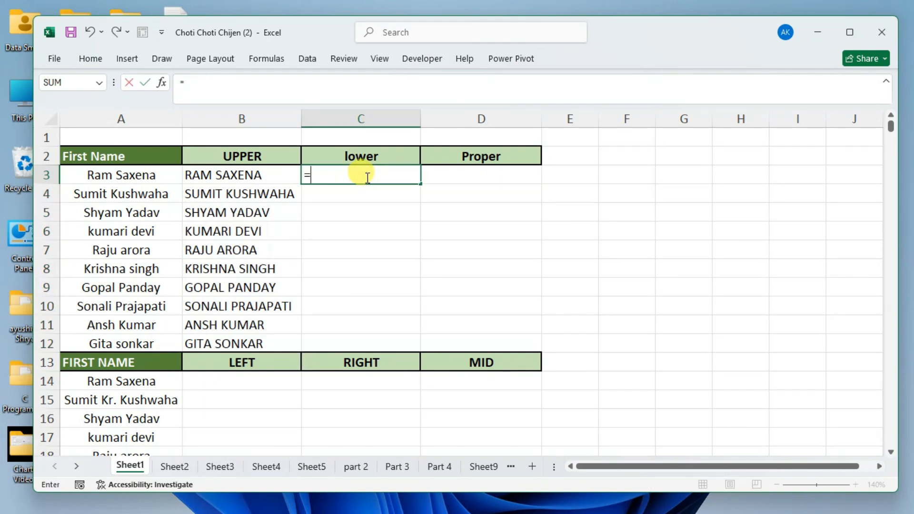
pyautogui.press('Tab')
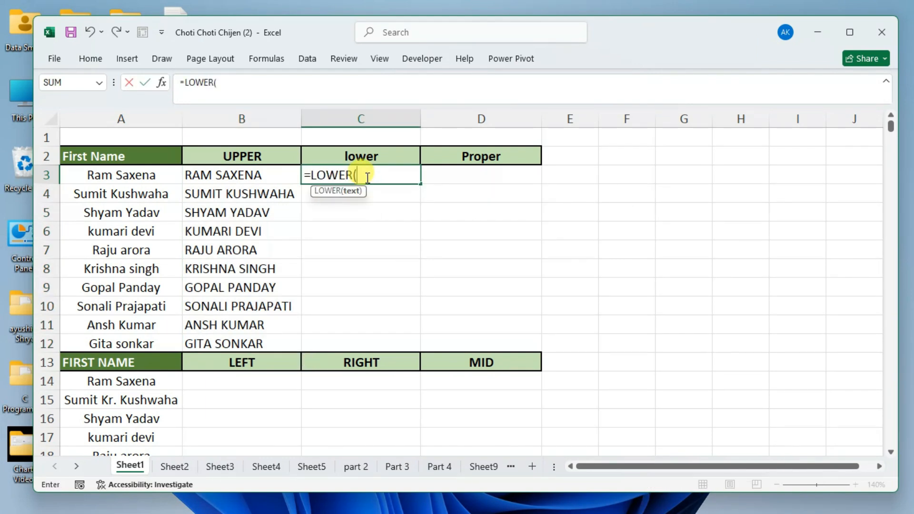
pyautogui.press('Left')
pyautogui.press('Left')
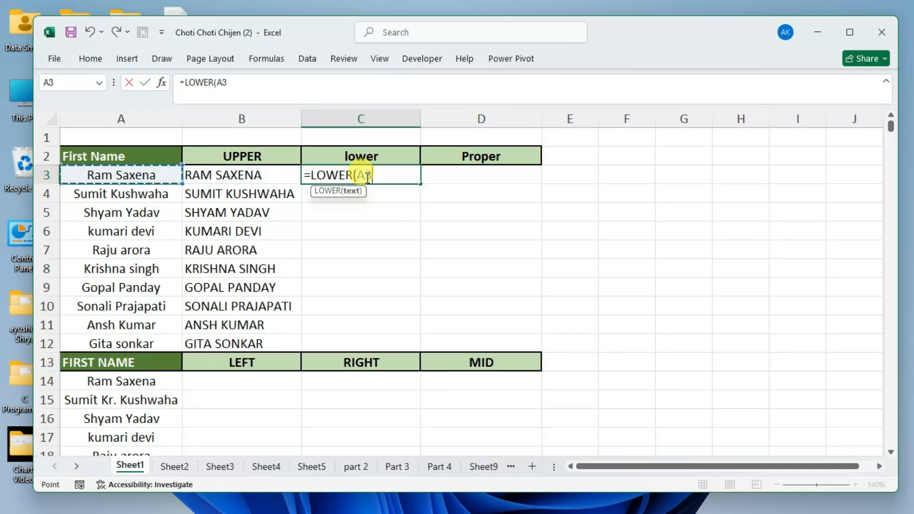
pyautogui.write(')')
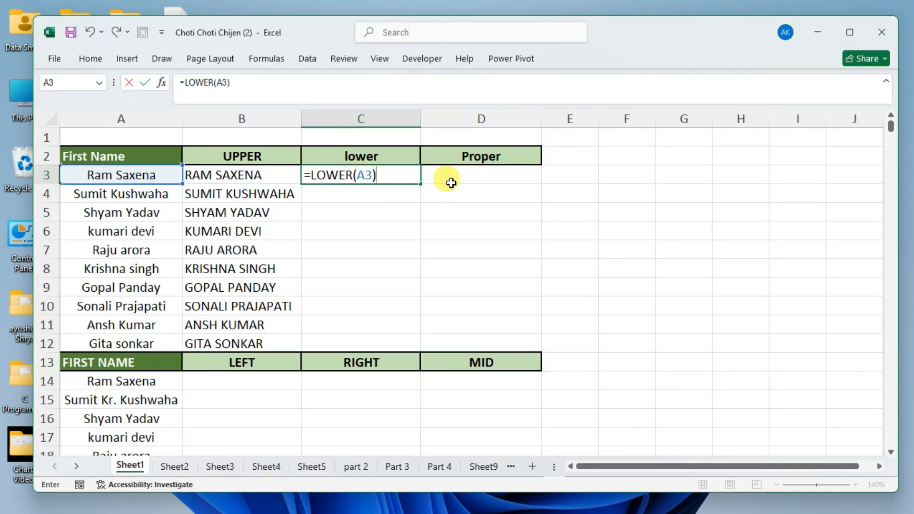
pyautogui.press('Return')
pyautogui.press('Up')
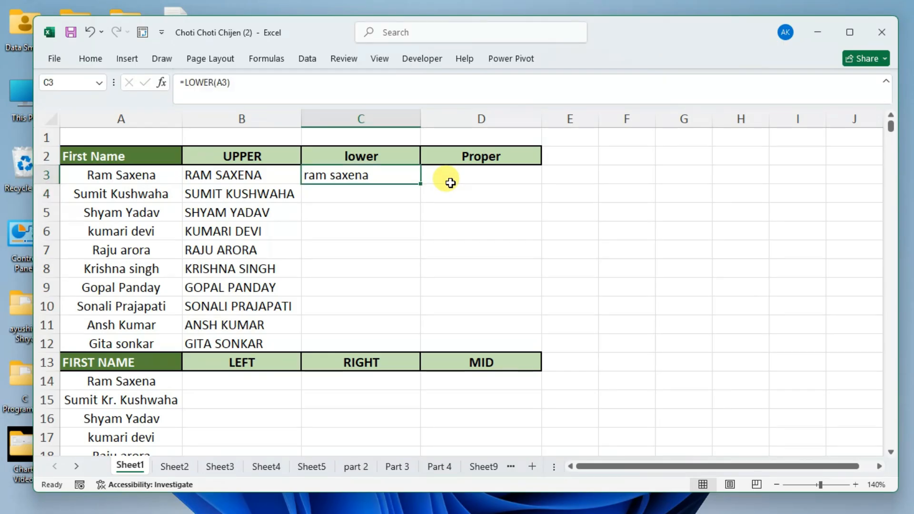
pyautogui.doubleClick(421, 184)
# Enter =PROPER(C3) in D3 and fill the formula down the Proper column through row 12.
pyautogui.click(460, 180)
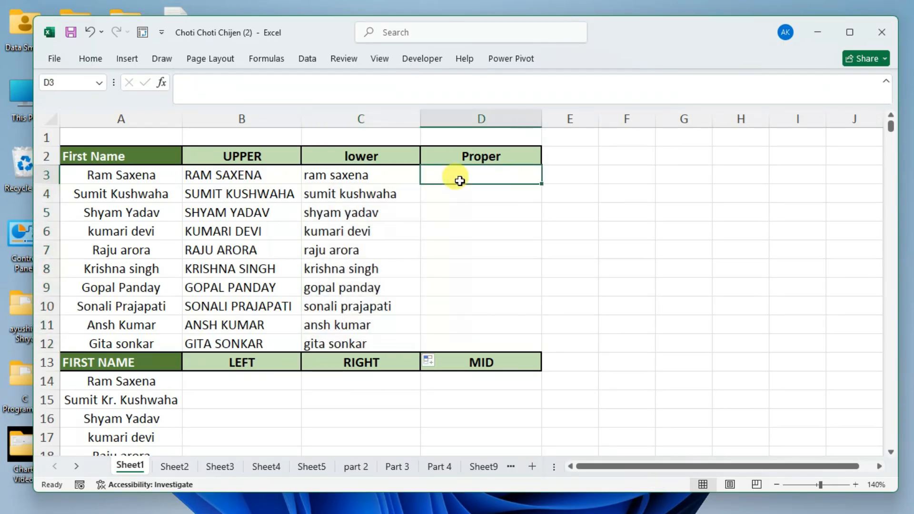
pyautogui.write('pr')
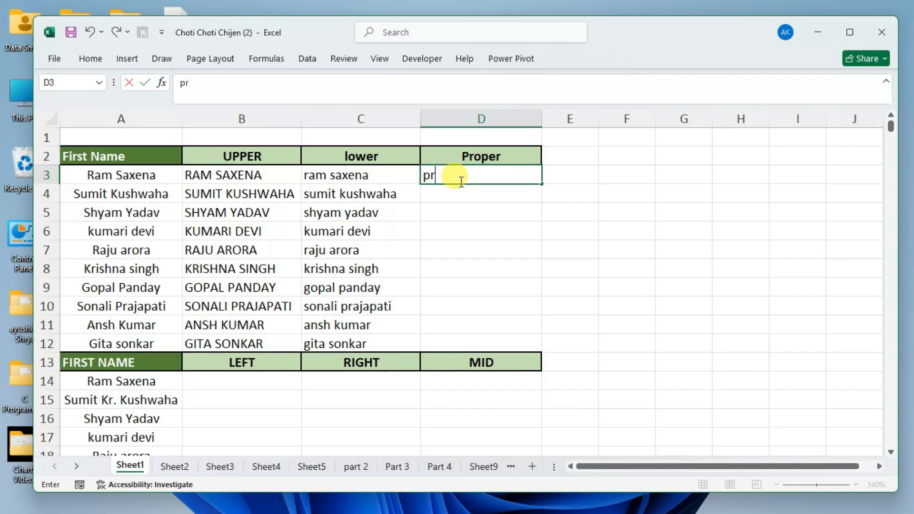
pyautogui.write('=pr')
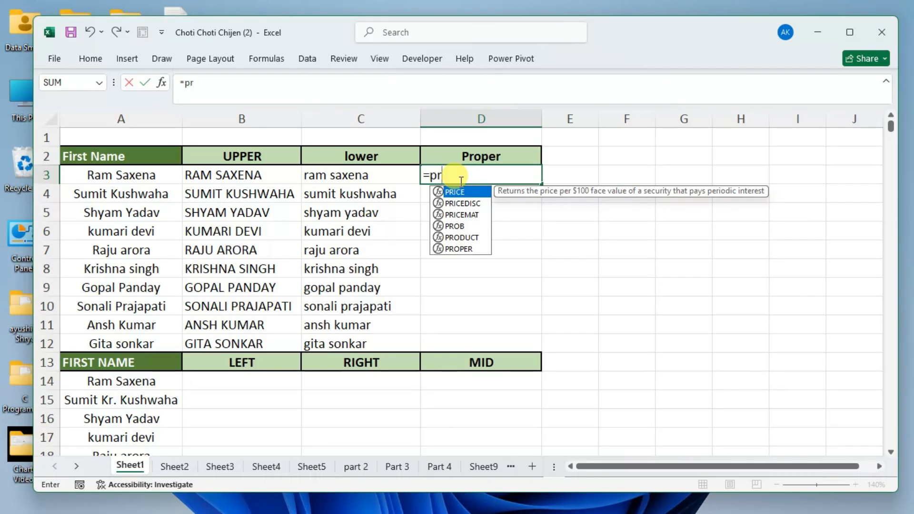
pyautogui.press('Down')
pyautogui.press('Down')
pyautogui.press('Down')
pyautogui.press('Down')
pyautogui.press('Down')
pyautogui.press('Tab')
pyautogui.press('Left')
pyautogui.press('Left')
pyautogui.press('Left')
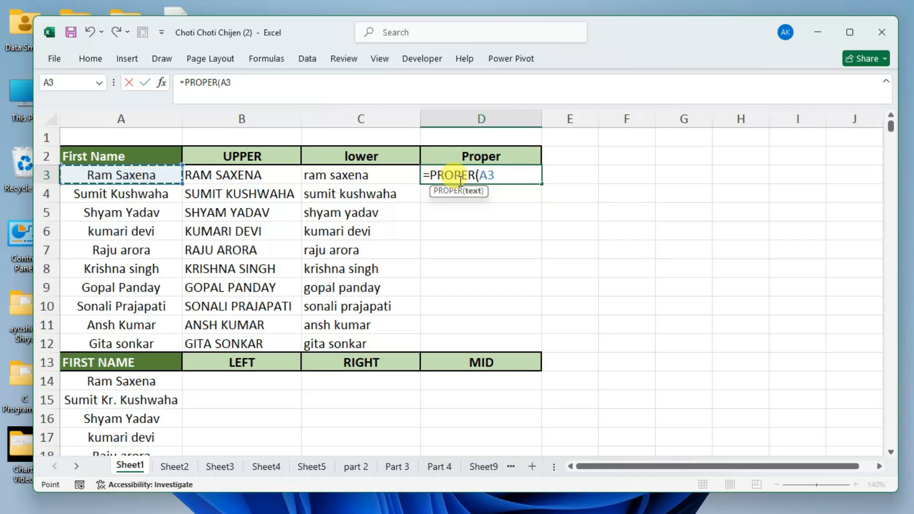
pyautogui.press('Right')
pyautogui.press('Right')
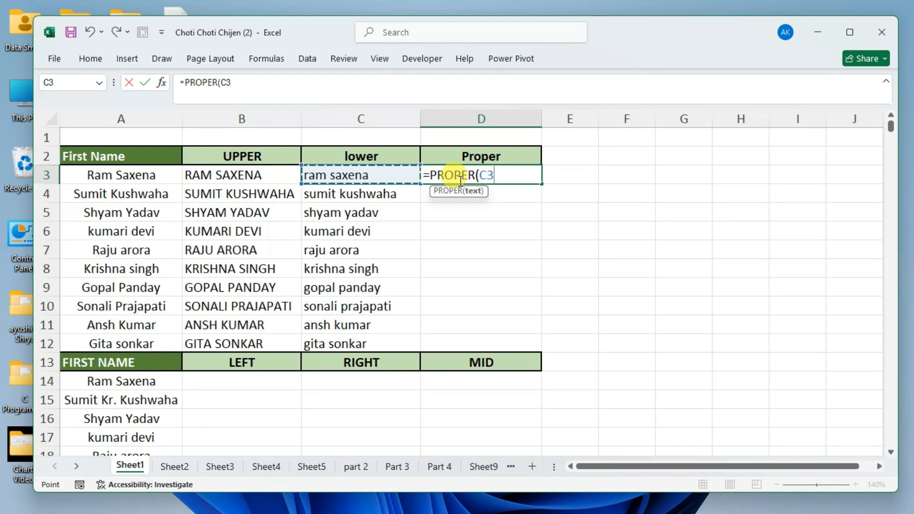
pyautogui.write(')')
pyautogui.press('Return')
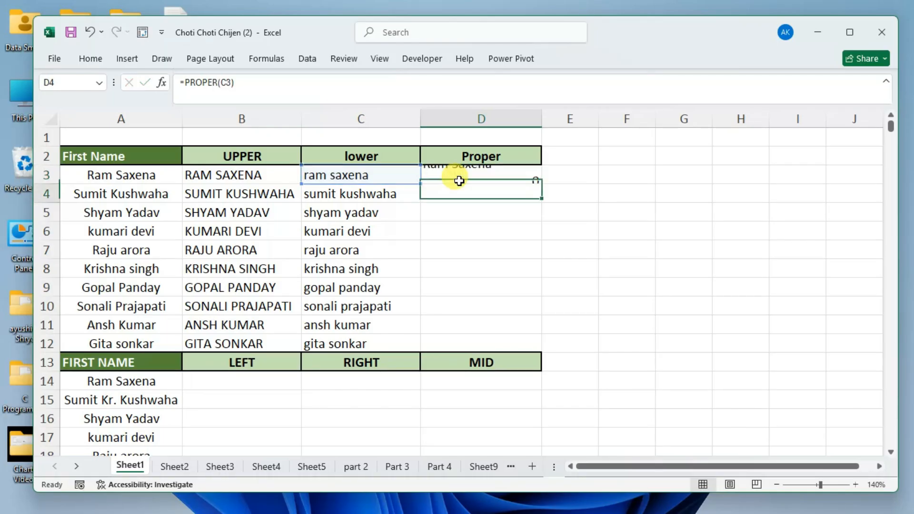
pyautogui.click(458, 177)
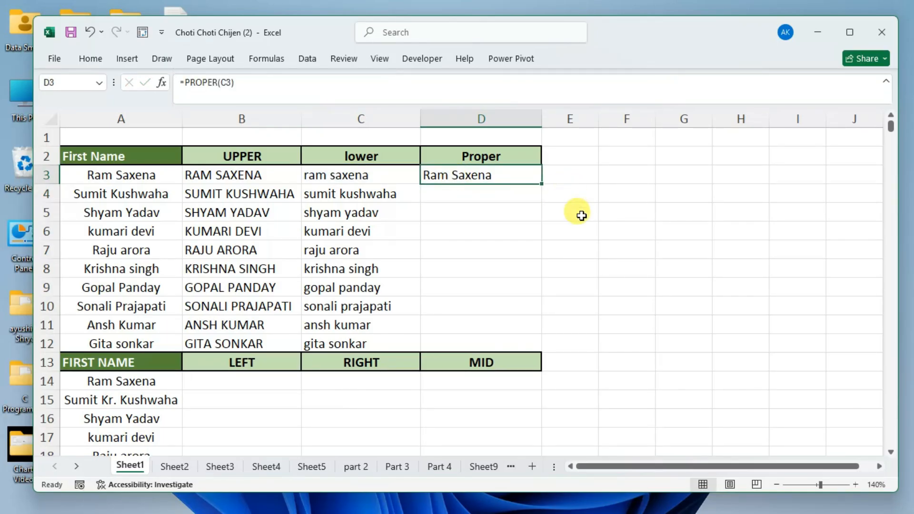
pyautogui.doubleClick(542, 184)
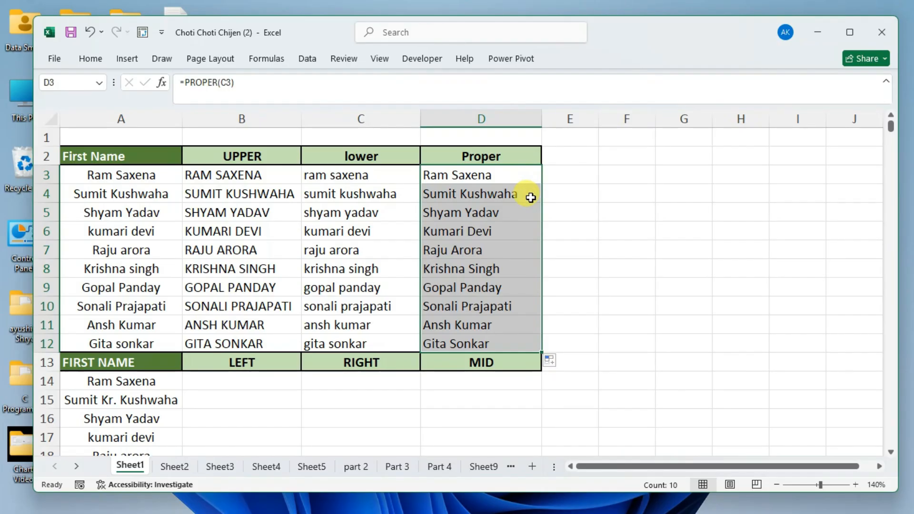
# Inspect the formulas in D8 and C8 to check which cells they reference.
pyautogui.doubleClick(460, 268)
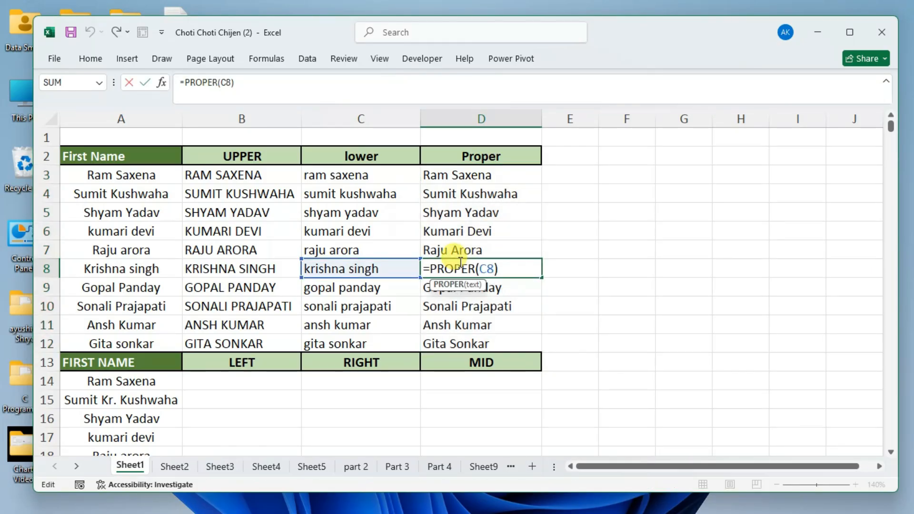
pyautogui.press('Return')
pyautogui.doubleClick(365, 267)
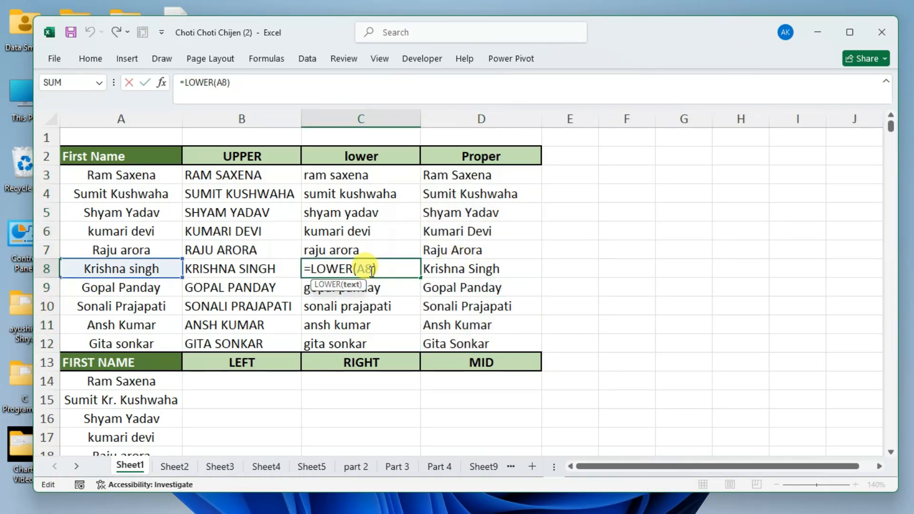
pyautogui.press('Return')
# Enter =LEFT(A14,3) in B14 to extract the first three characters of the name in A14.
pyautogui.scroll(-1, 323, 316)
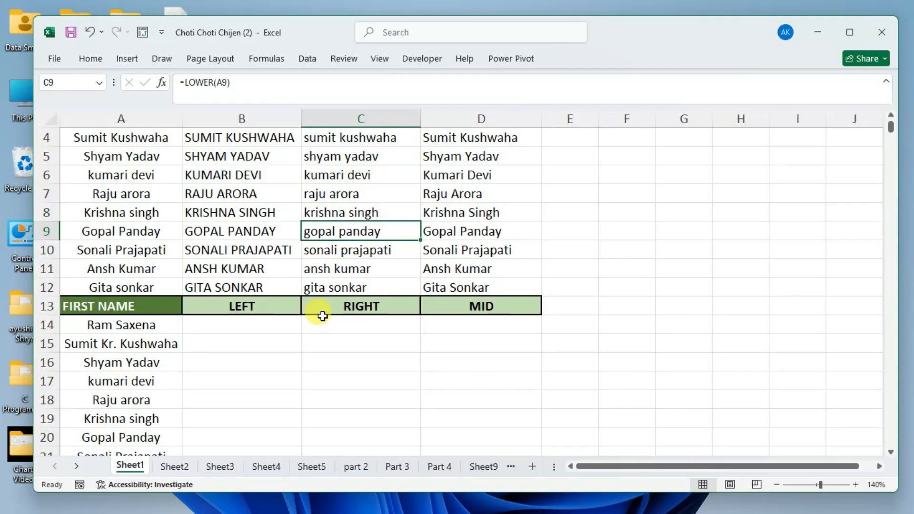
pyautogui.scroll(-1, 292, 312)
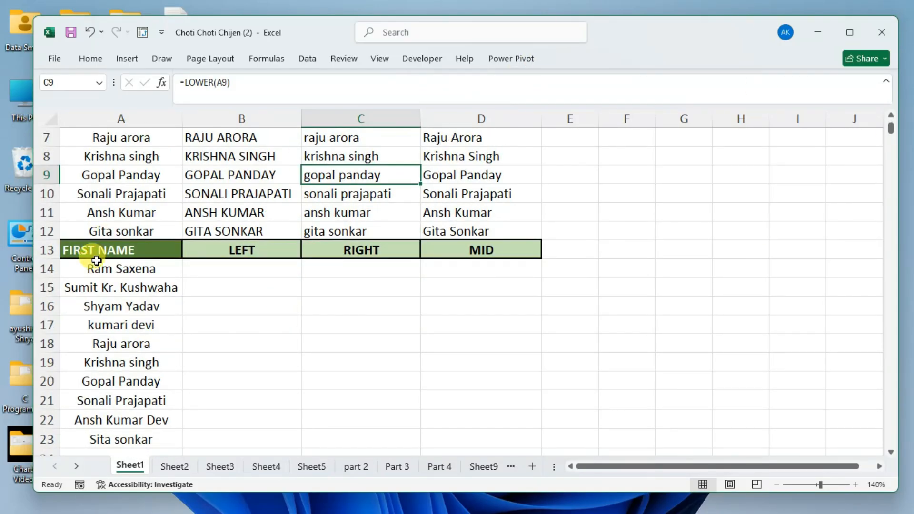
pyautogui.scroll(-1, 97, 260)
pyautogui.click(237, 214)
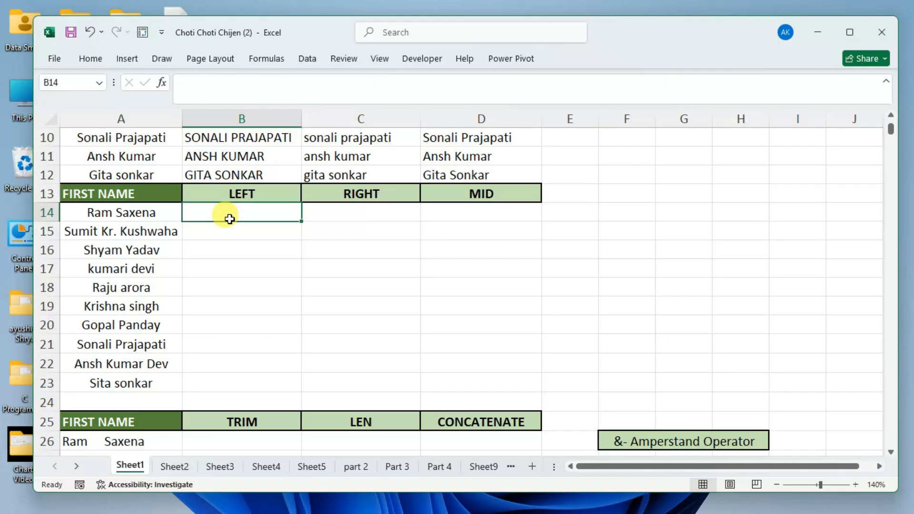
pyautogui.write('=')
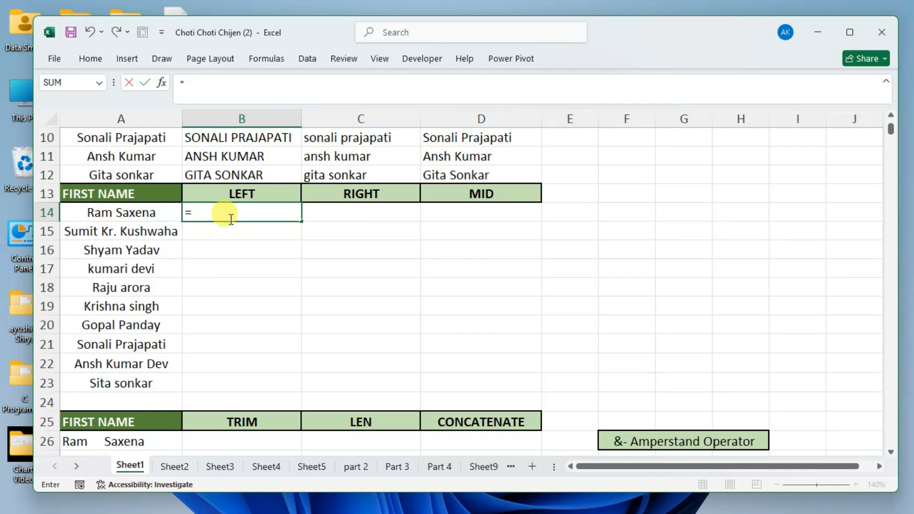
pyautogui.write('left')
pyautogui.press('Tab')
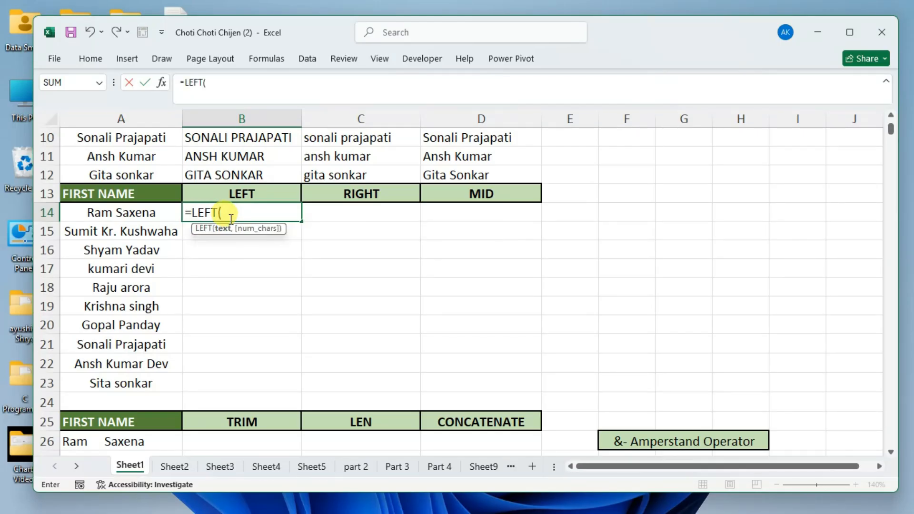
pyautogui.press('Left')
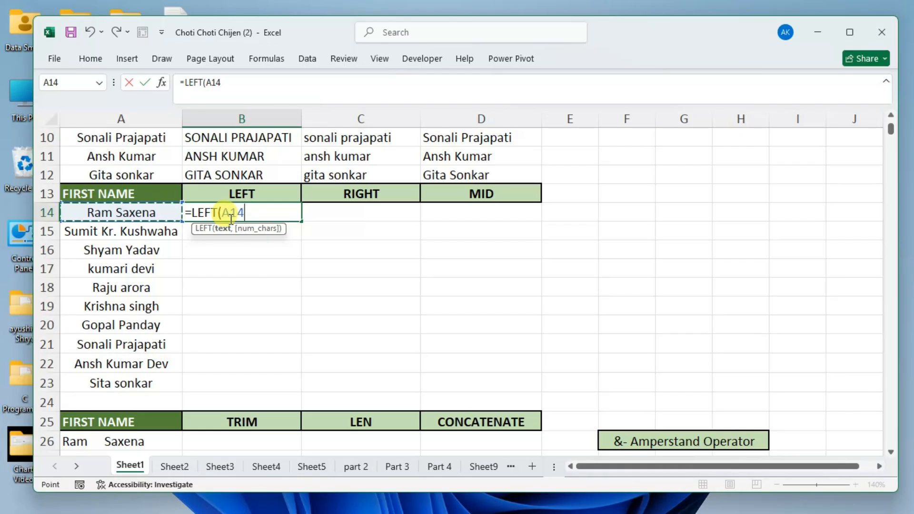
pyautogui.write(',')
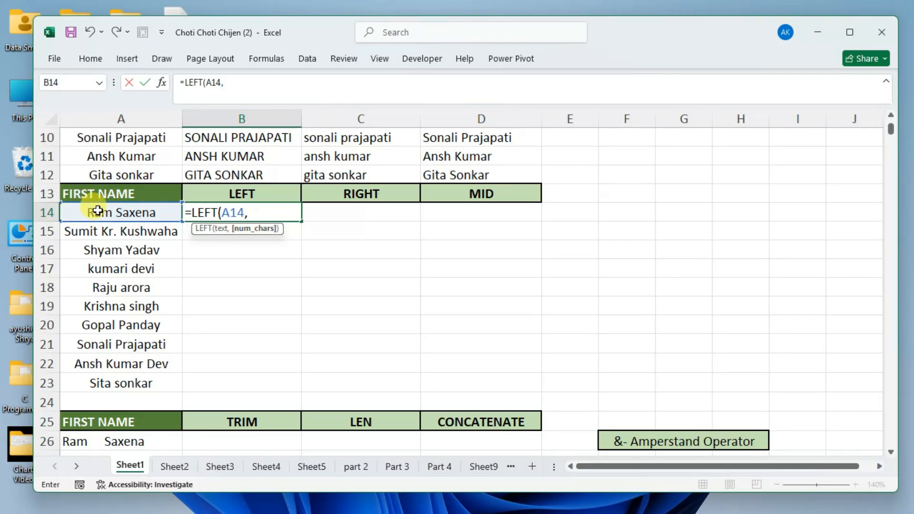
pyautogui.write('3')
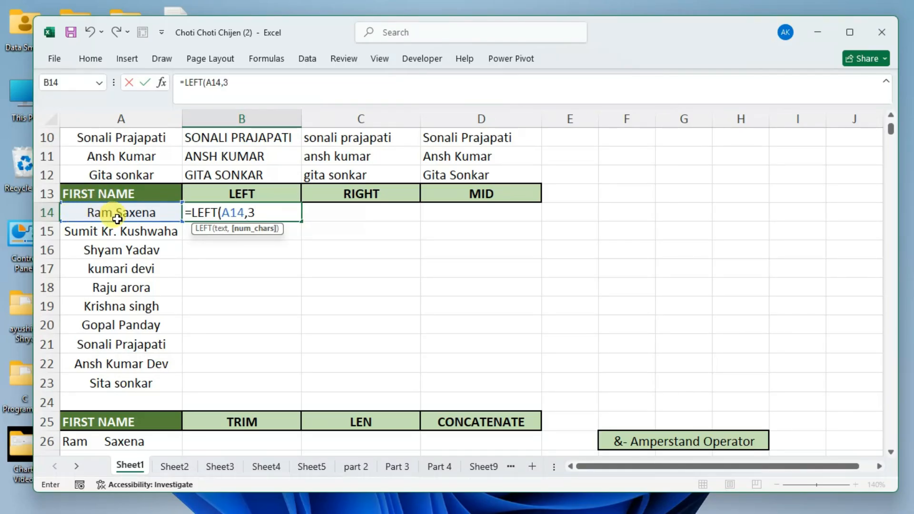
pyautogui.write(')')
pyautogui.press('Return')
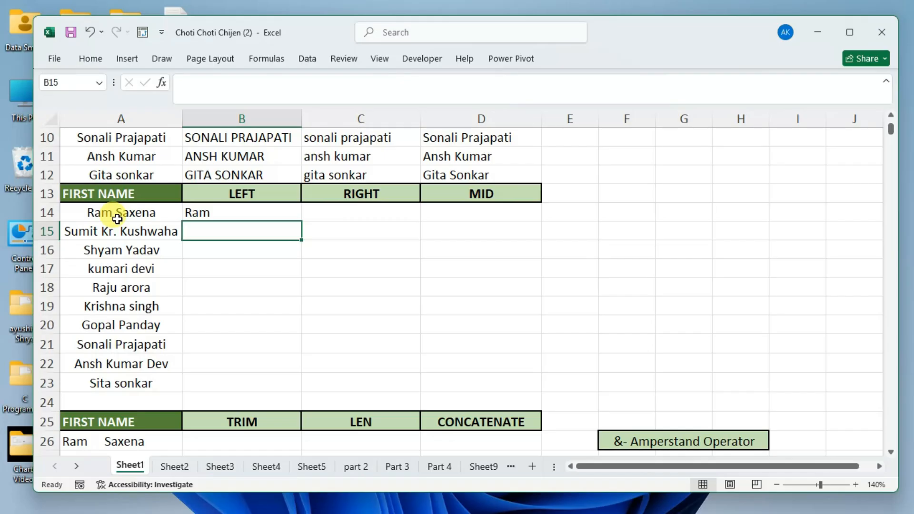
# Enter =RIGHT(A14,6) in C14 to extract the last six characters of the name in A14.
pyautogui.press('Up')
pyautogui.press('Right')
pyautogui.write('=')
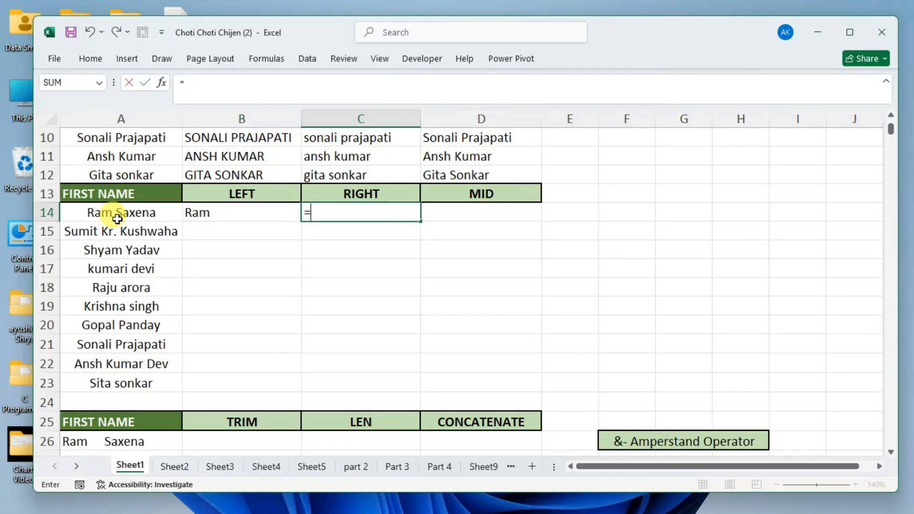
pyautogui.write('ri')
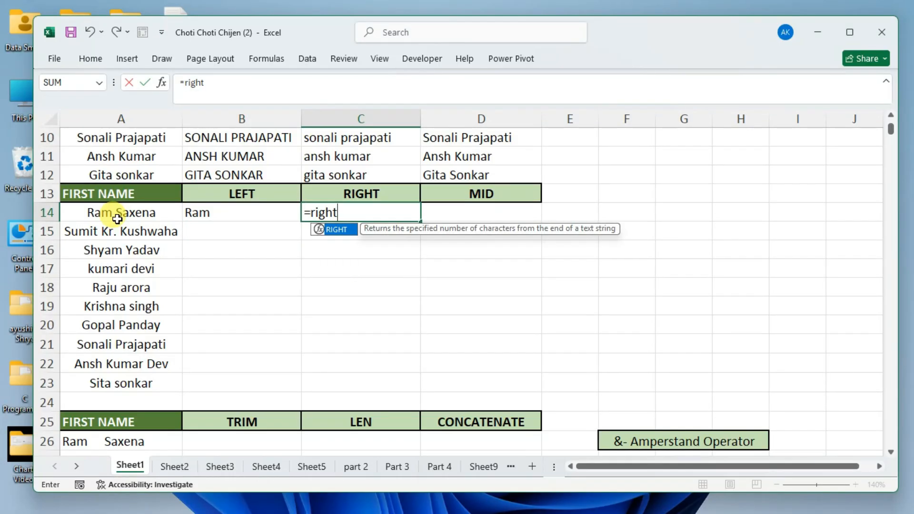
pyautogui.write('ght')
pyautogui.press('Tab')
pyautogui.click(117, 219)
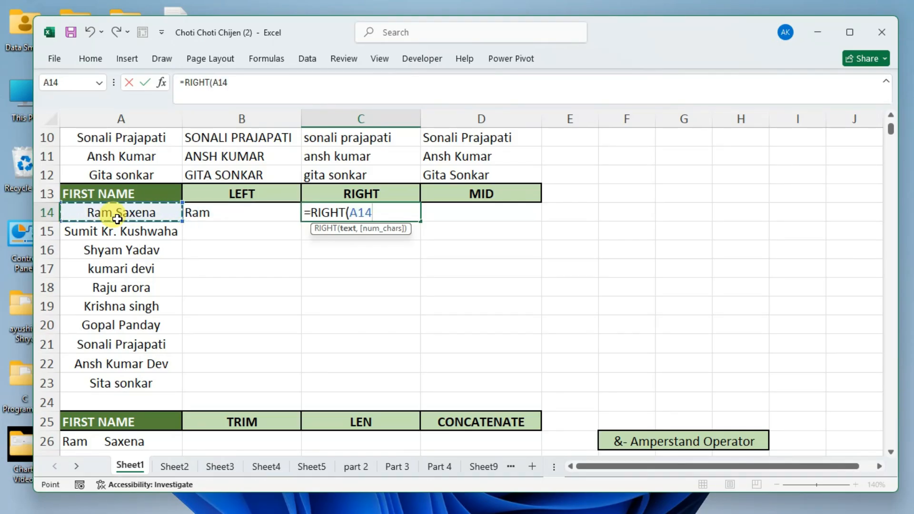
pyautogui.write(',')
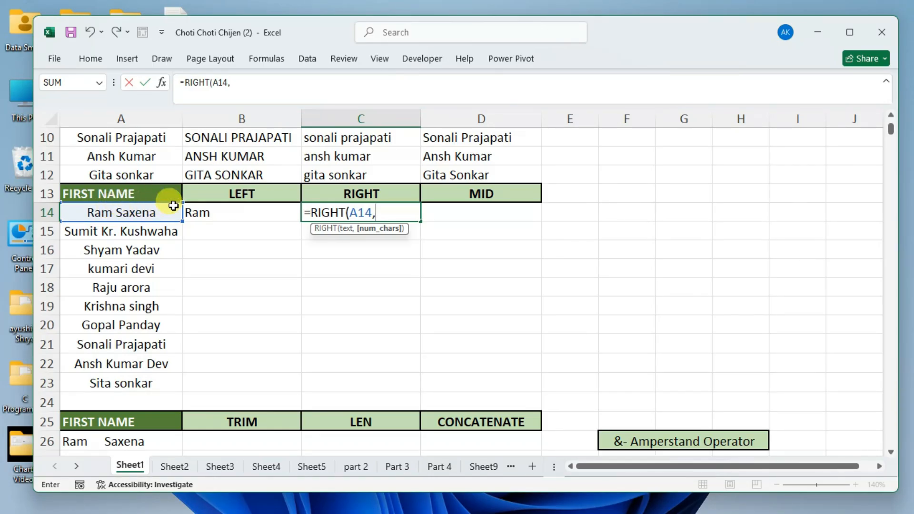
pyautogui.write('6')
pyautogui.press('Return')
# Begin the formula =MID(A14, in D14 and store it unfinished as text by putting a space before the equals sign.
pyautogui.press('Up')
pyautogui.press('Right')
pyautogui.write('=mid')
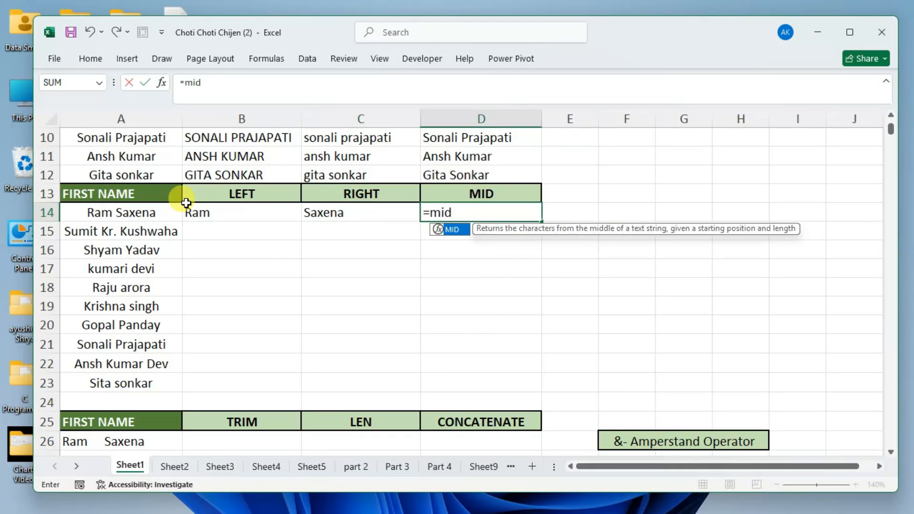
pyautogui.press('Tab')
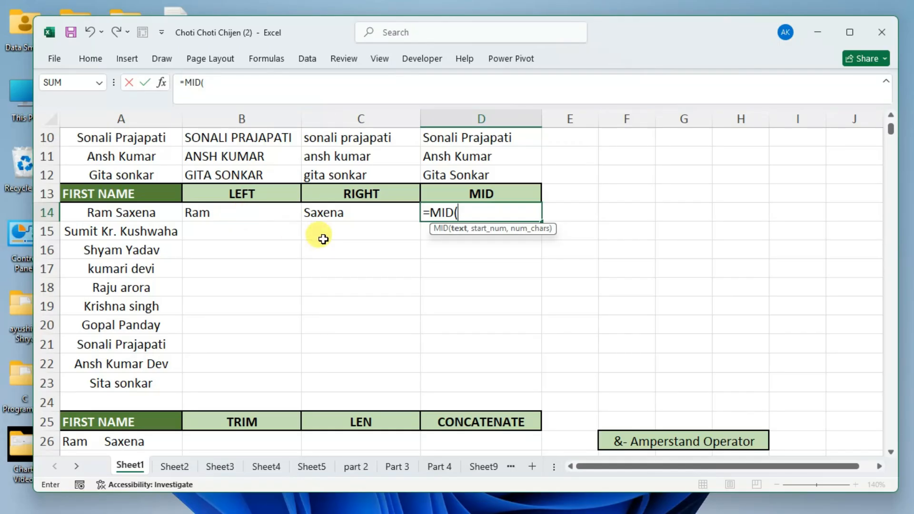
pyautogui.click(100, 213)
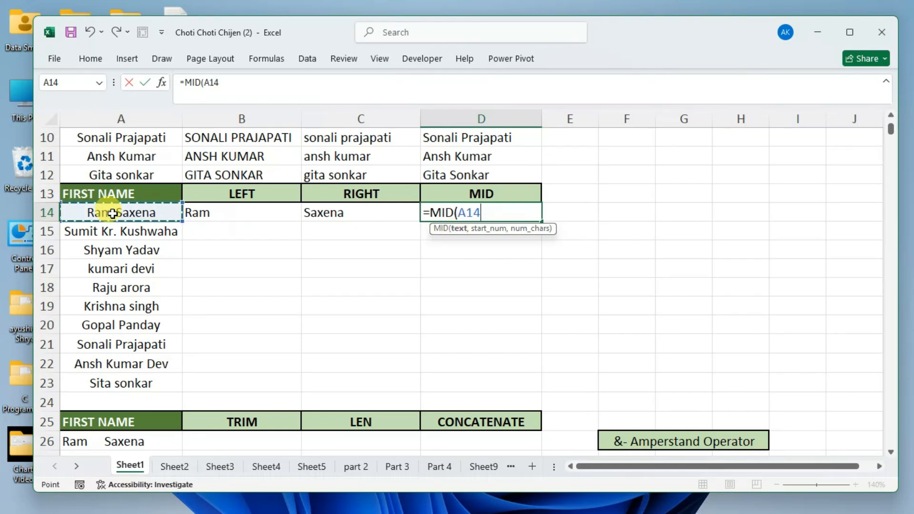
pyautogui.write(',')
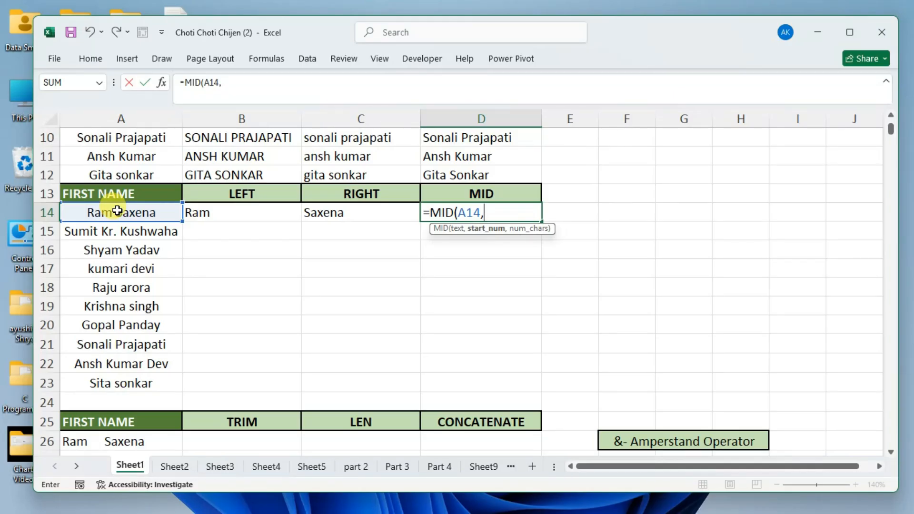
pyautogui.click(425, 213)
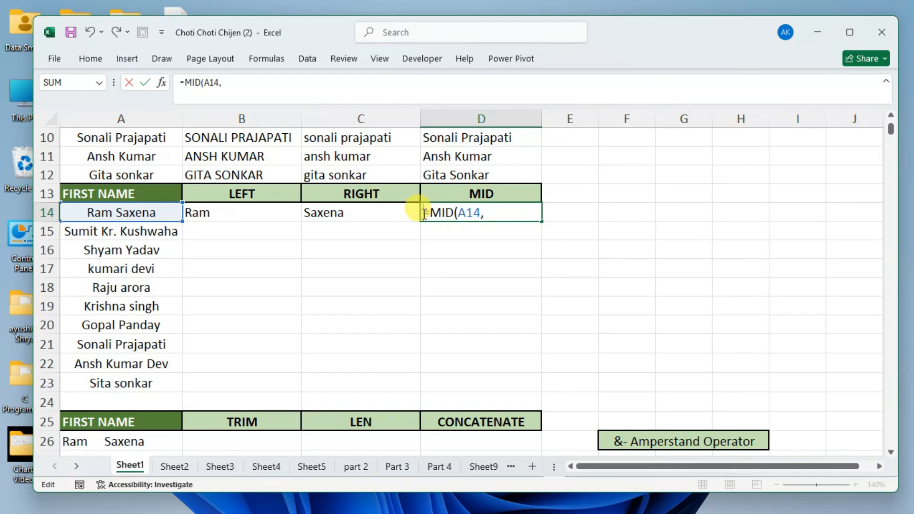
pyautogui.write('b')
pyautogui.press('BackSpace')
pyautogui.write('b')
pyautogui.press('BackSpace')
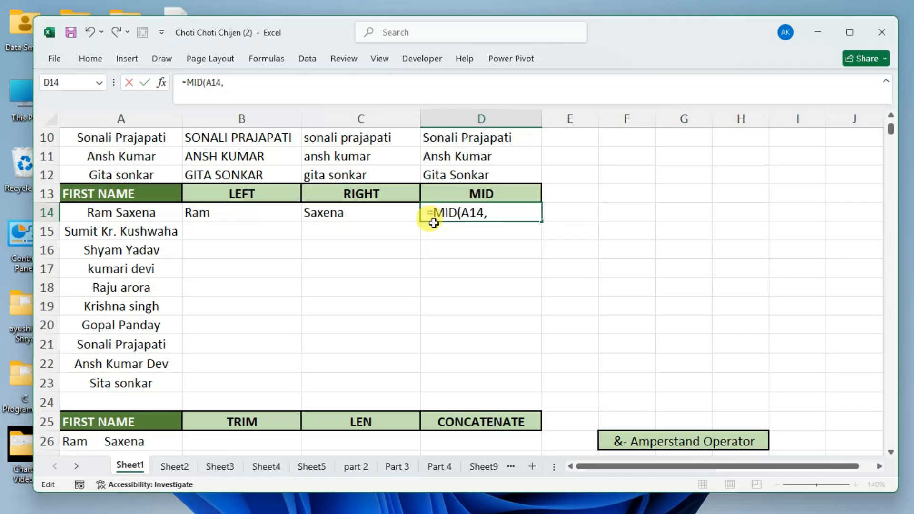
pyautogui.click(431, 267)
# Insert a five-letter middle name followed by a space between the first name and surname in A14.
pyautogui.click(124, 211)
pyautogui.doubleClick(114, 215)
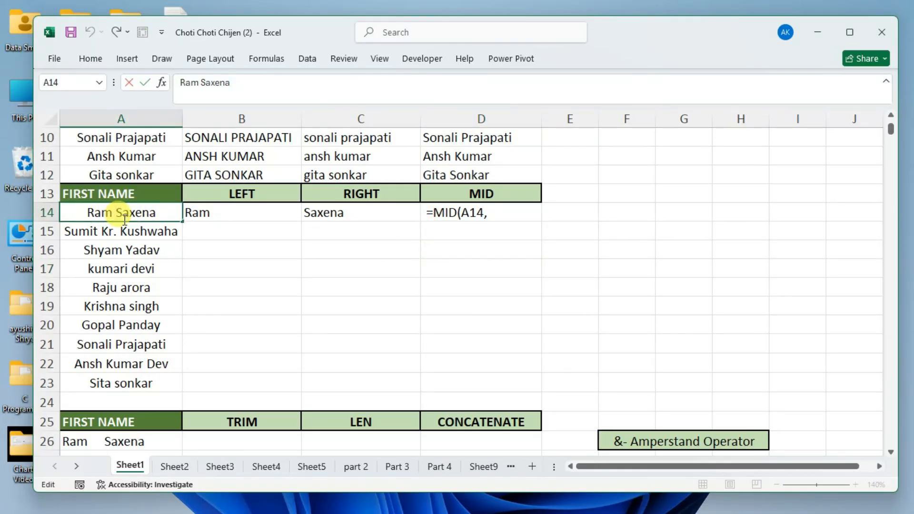
pyautogui.write('ku')
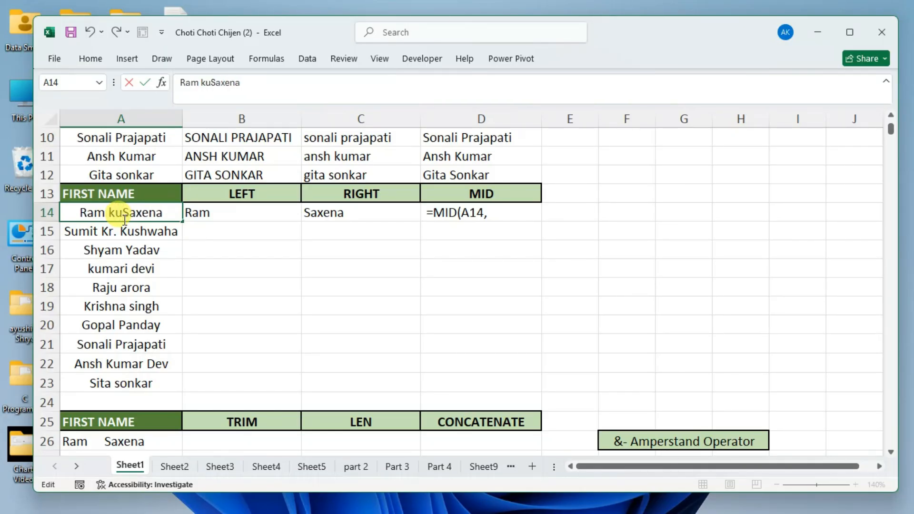
pyautogui.write('mar')
pyautogui.press('Return')
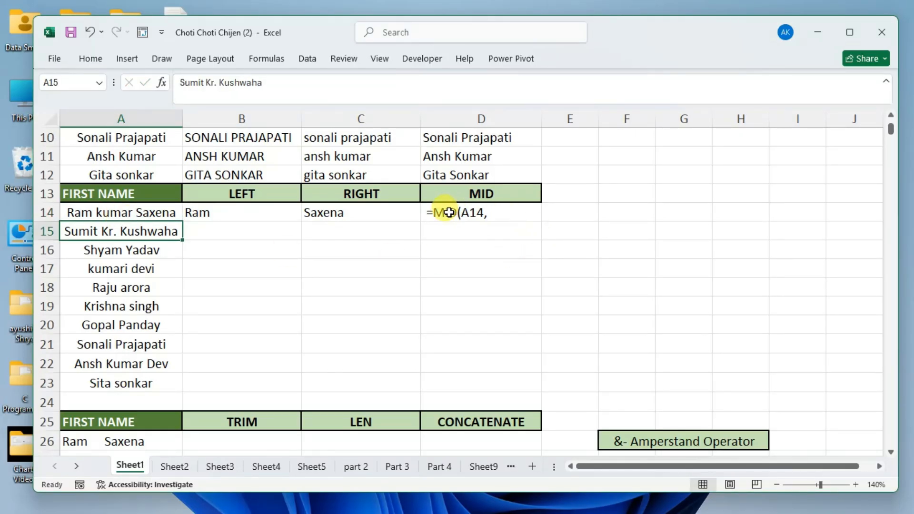
# Complete the stored formula in D14 as =MID(A14,5,5) to extract the middle name from A14.
pyautogui.click(429, 212)
pyautogui.doubleClick(430, 212)
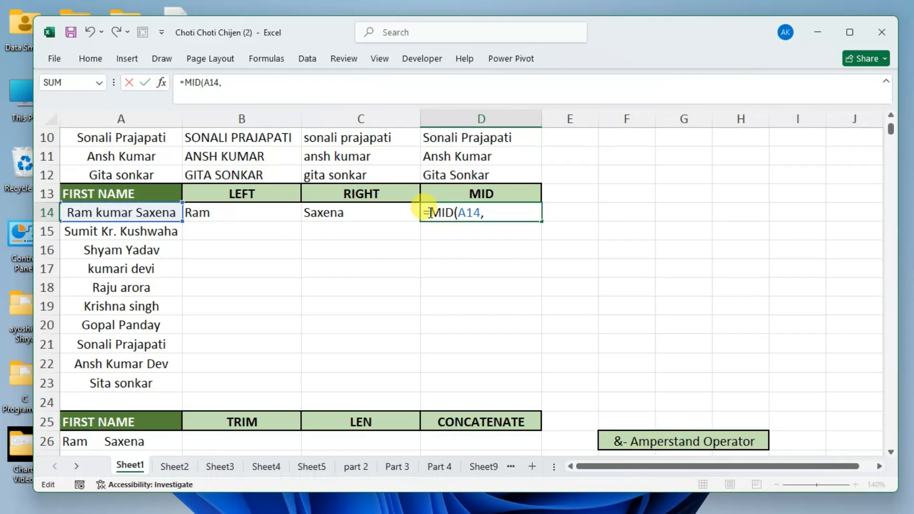
pyautogui.click(486, 213)
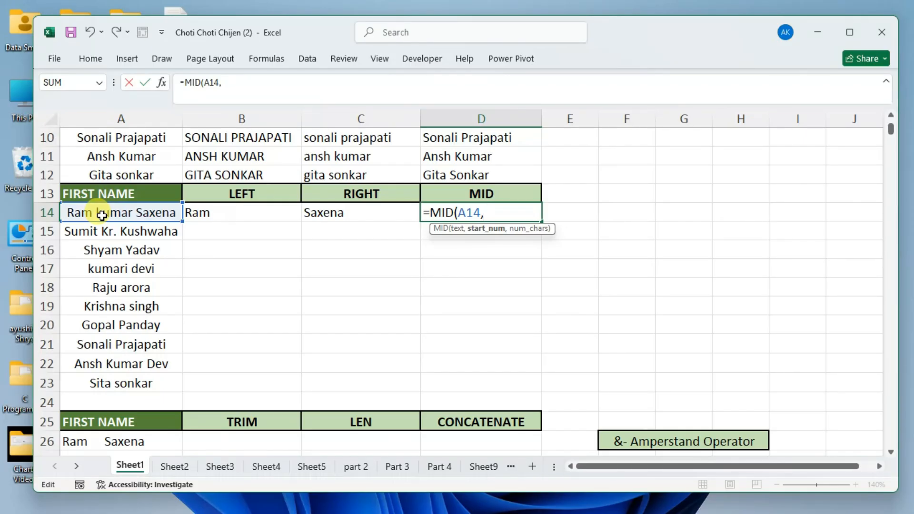
pyautogui.write('5')
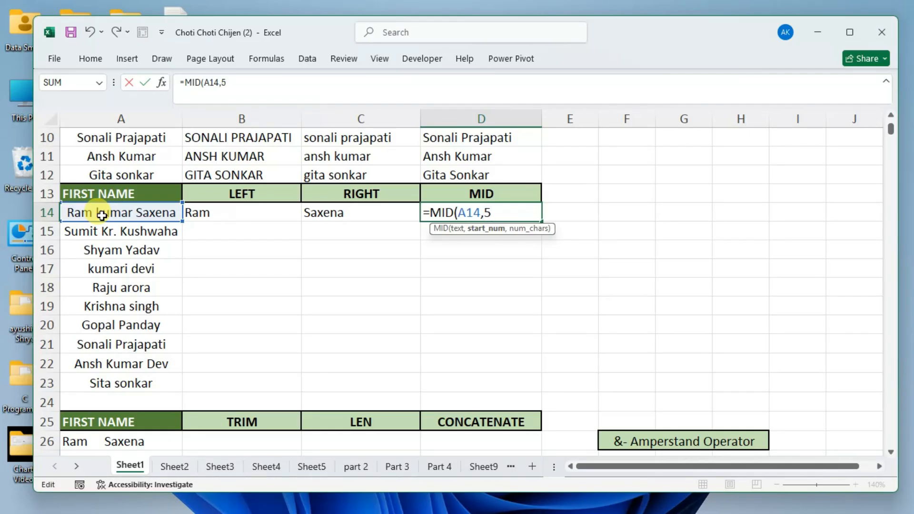
pyautogui.write(',')
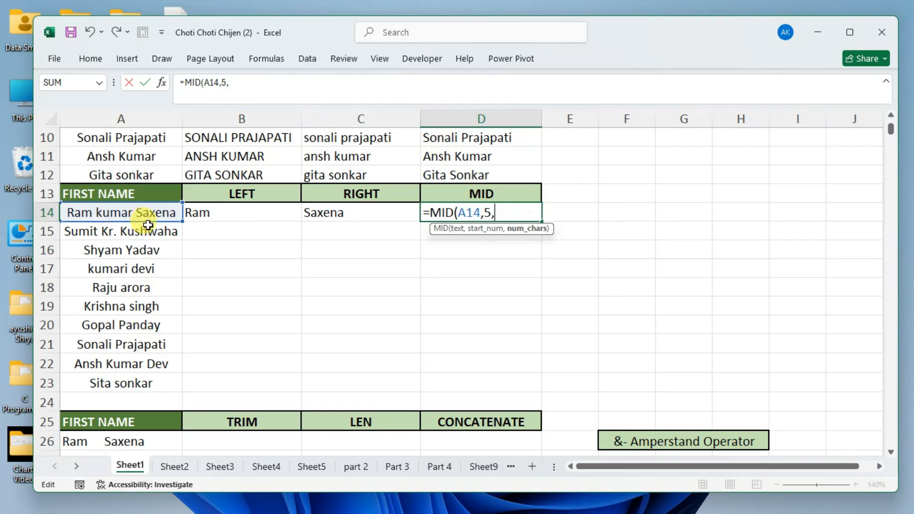
pyautogui.write('5)')
pyautogui.press('Return')
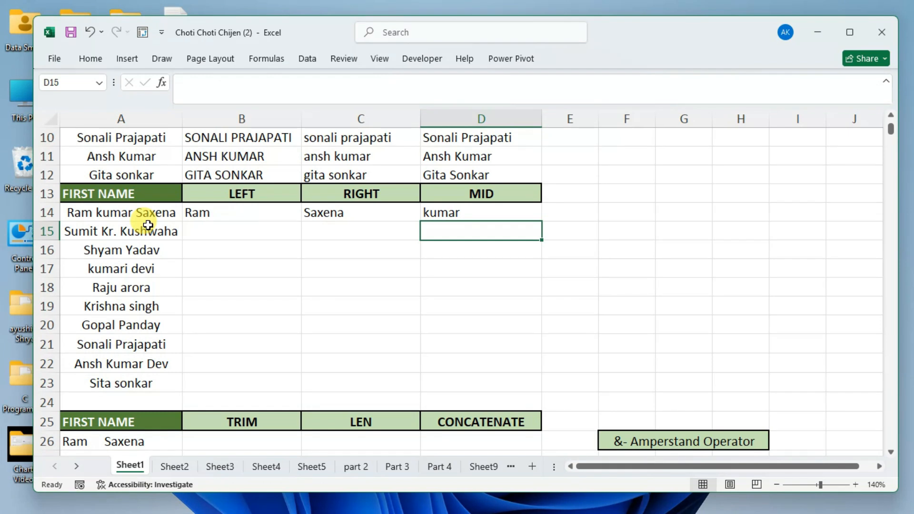
# Review the LEFT, RIGHT and MID formulas in B14, C14 and D14.
pyautogui.click(257, 214)
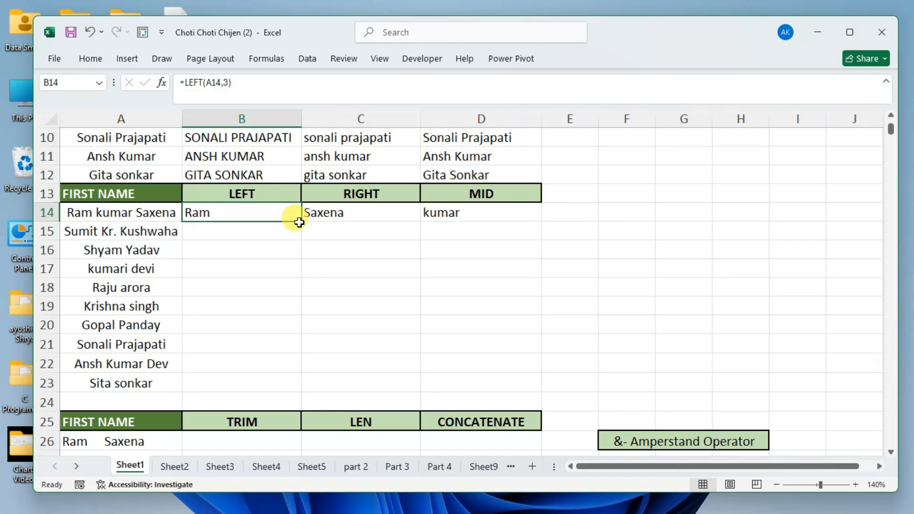
pyautogui.click(395, 219)
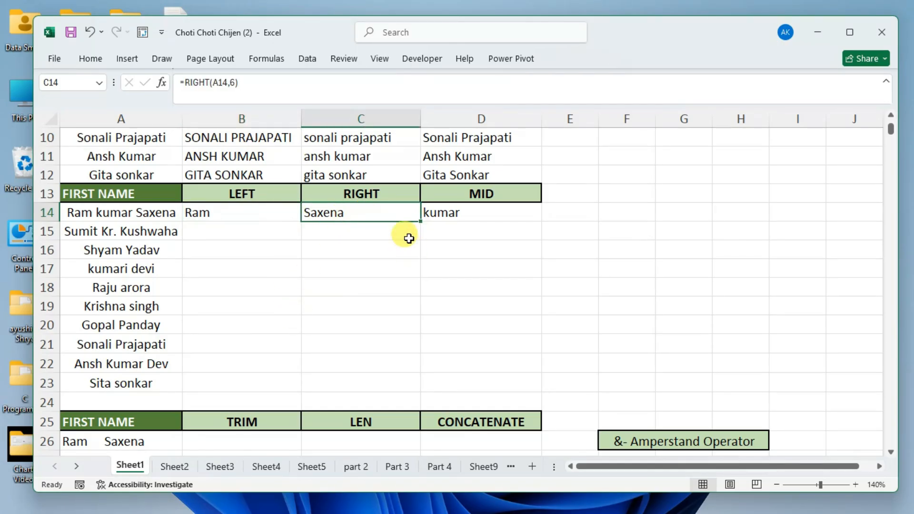
pyautogui.click(469, 212)
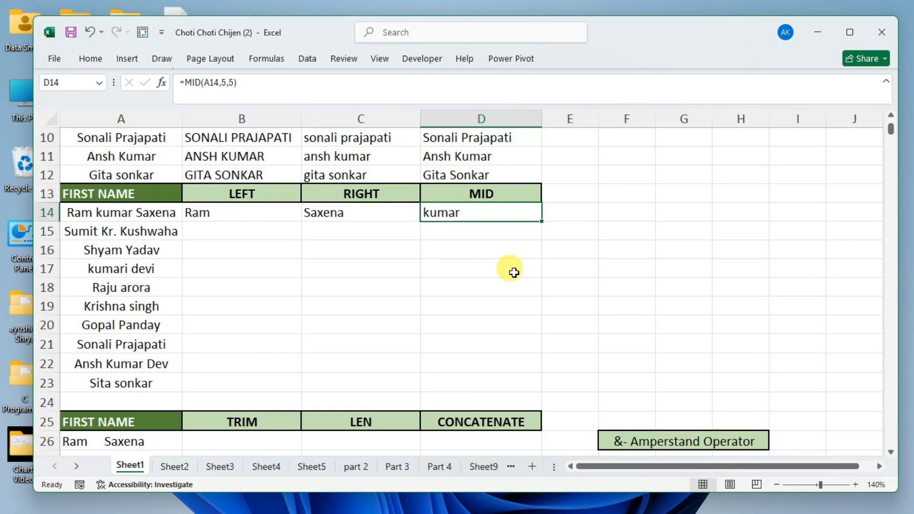
pyautogui.click(211, 237)
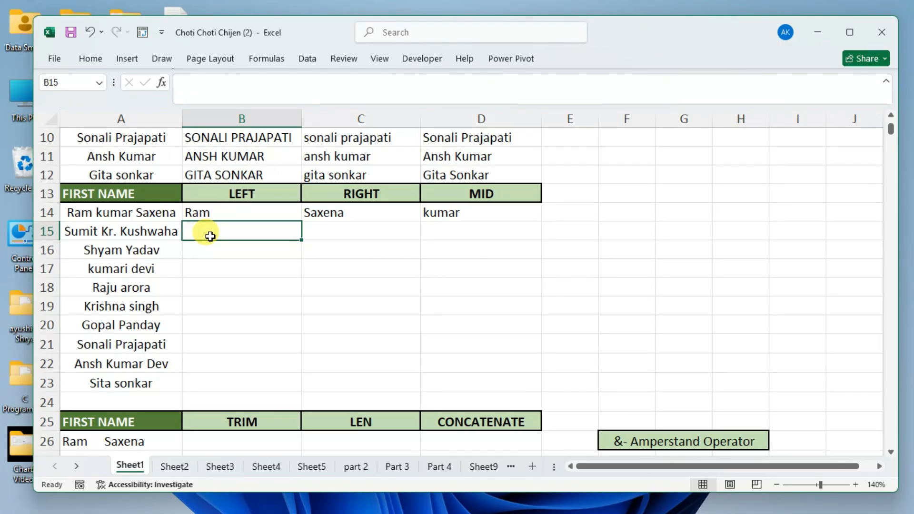
# Enter =TRIM(A26) in B26, below the TRIM heading, to remove the extra spaces from the name in A26.
pyautogui.scroll(-2, 210, 237)
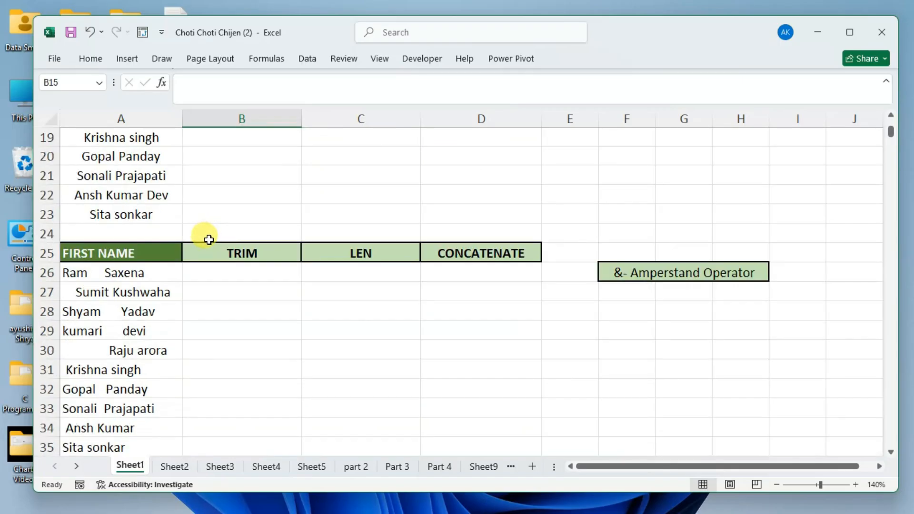
pyautogui.click(202, 214)
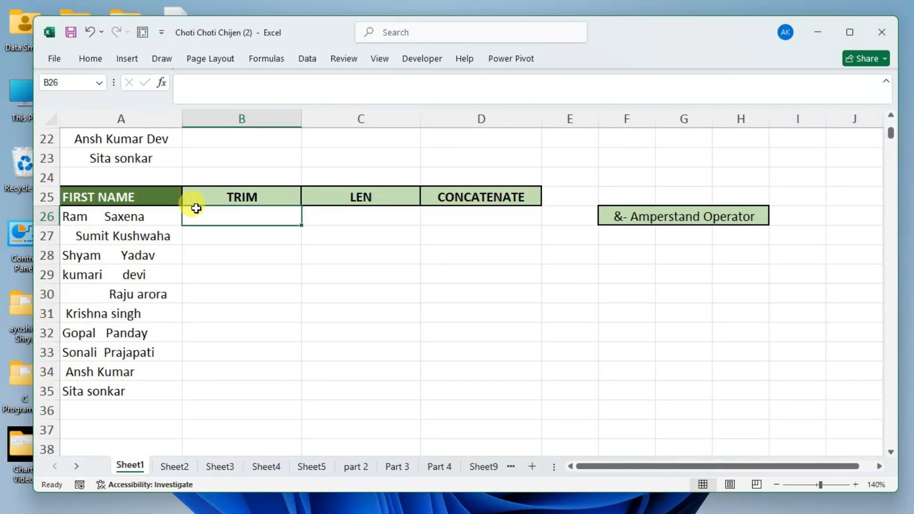
pyautogui.click(196, 204)
pyautogui.click(419, 212)
pyautogui.click(473, 203)
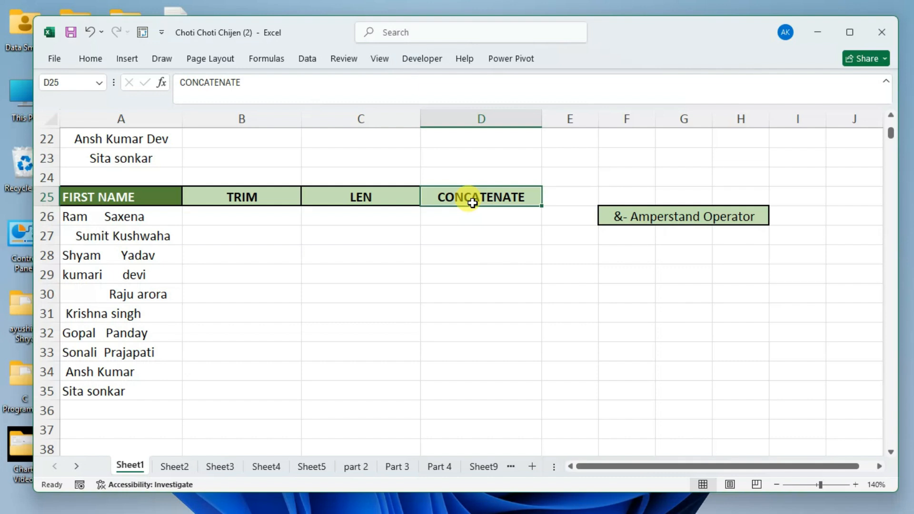
pyautogui.press('Left')
pyautogui.press('Left')
pyautogui.press('Down')
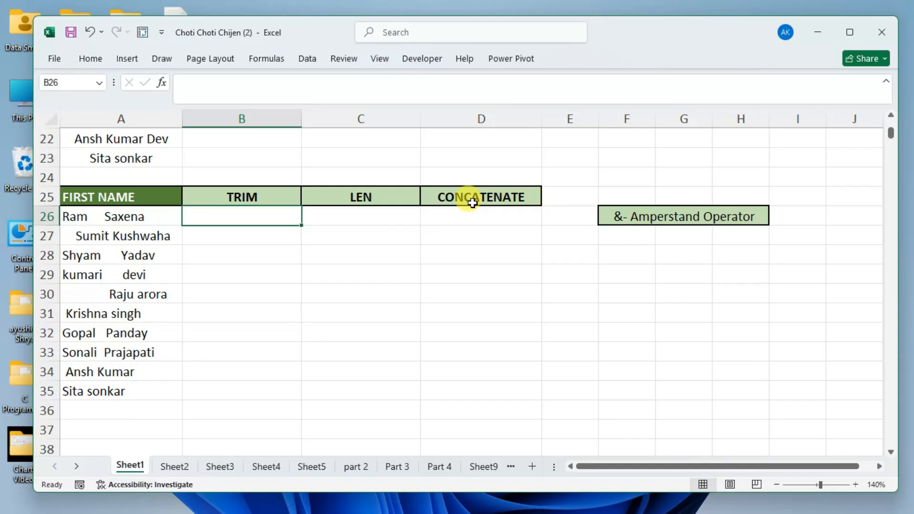
pyautogui.write('=trim')
pyautogui.press('Tab')
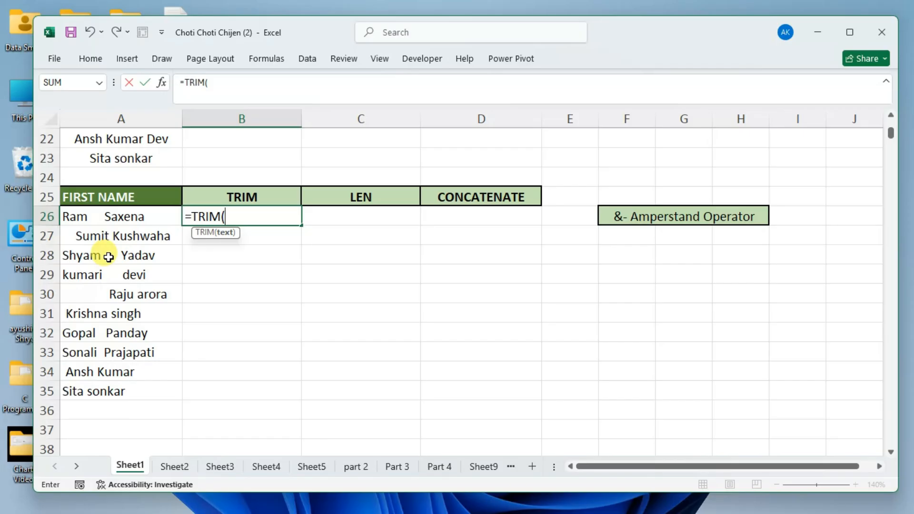
pyautogui.click(133, 219)
pyautogui.write(')')
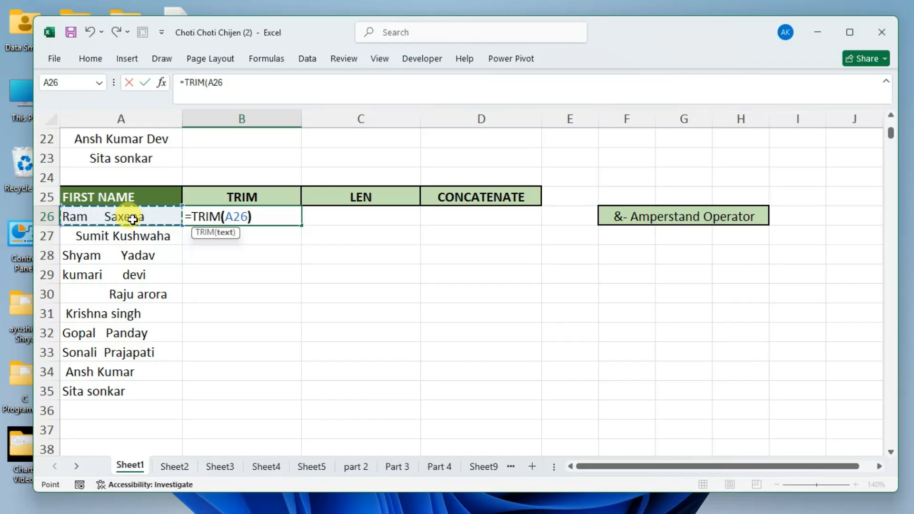
pyautogui.press('Return')
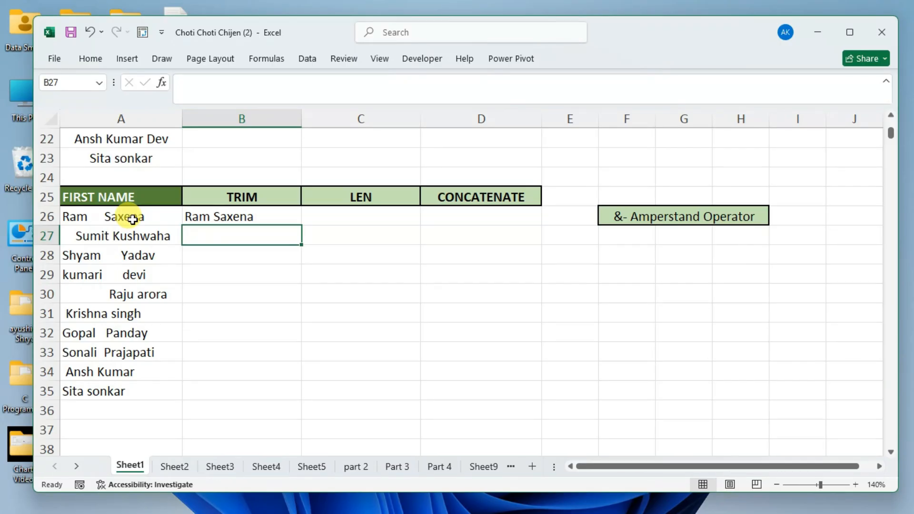
# Enter =LEN(B26) in C26 to count the characters of the trimmed name.
pyautogui.click(355, 220)
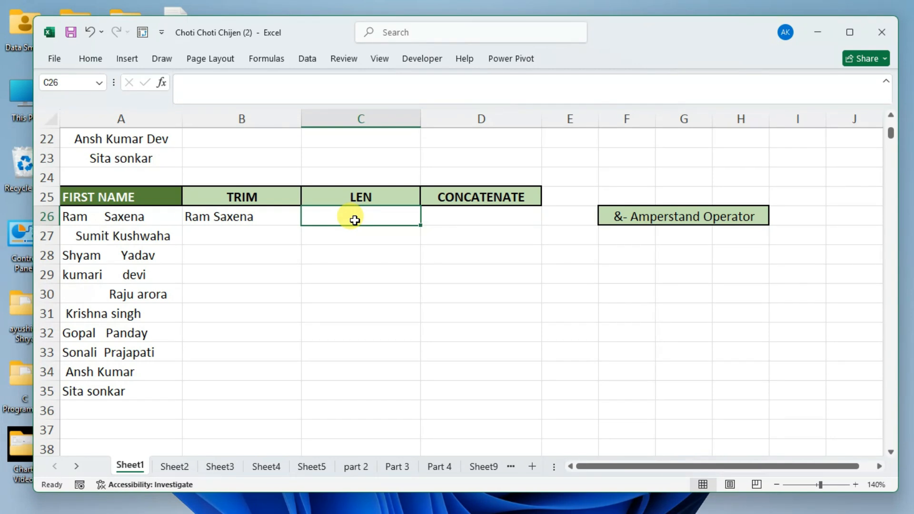
pyautogui.write('=len')
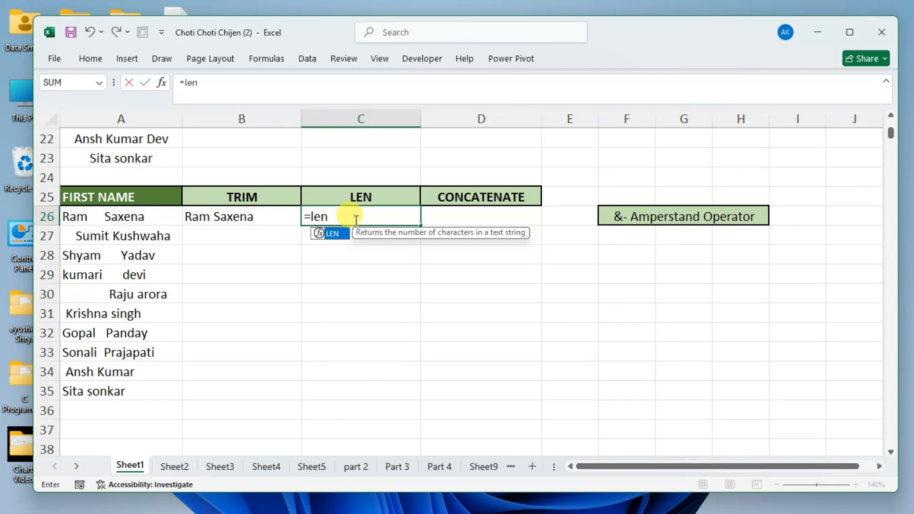
pyautogui.press('Tab')
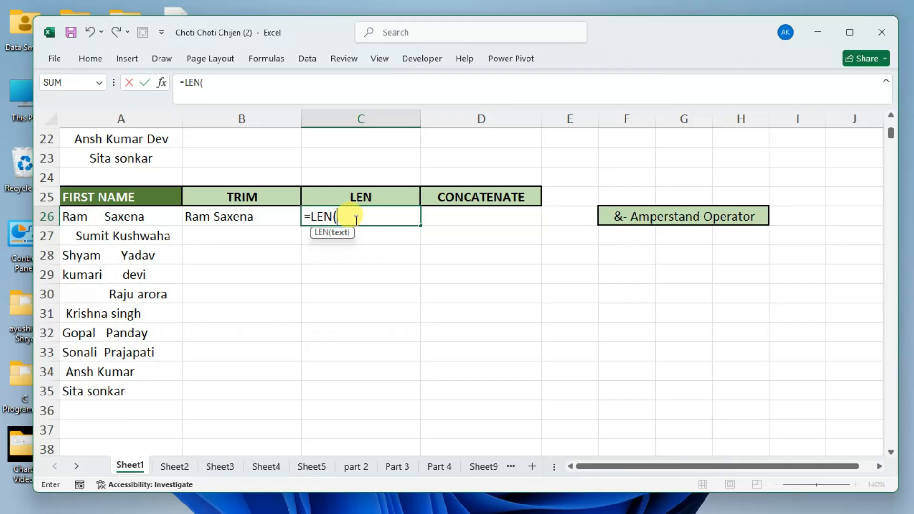
pyautogui.click(217, 217)
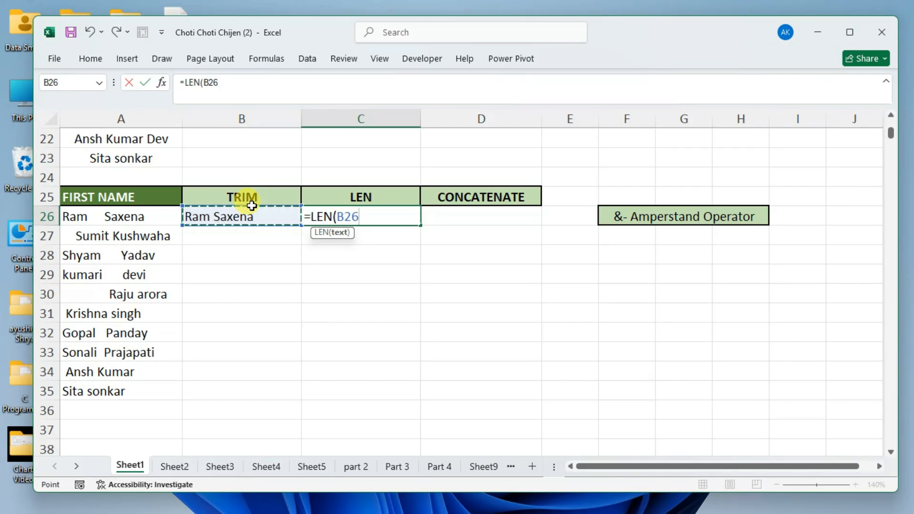
pyautogui.press('Return')
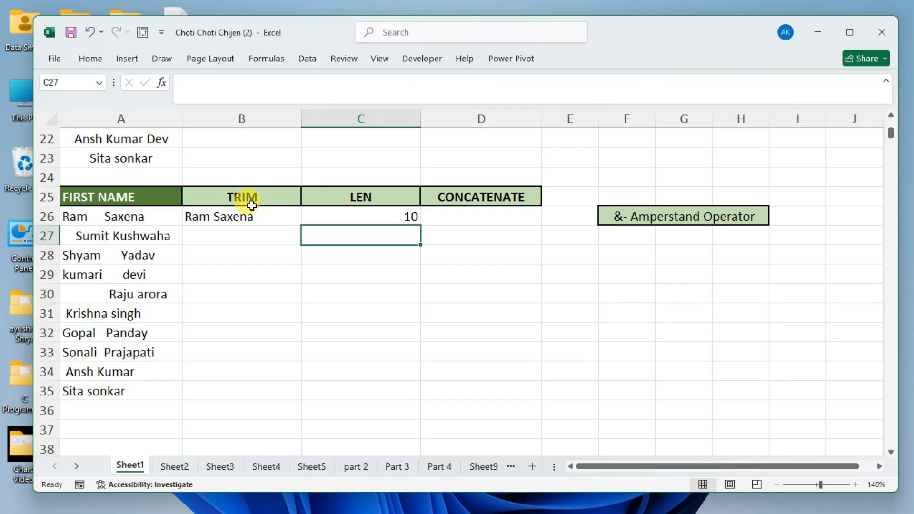
pyautogui.press('Right')
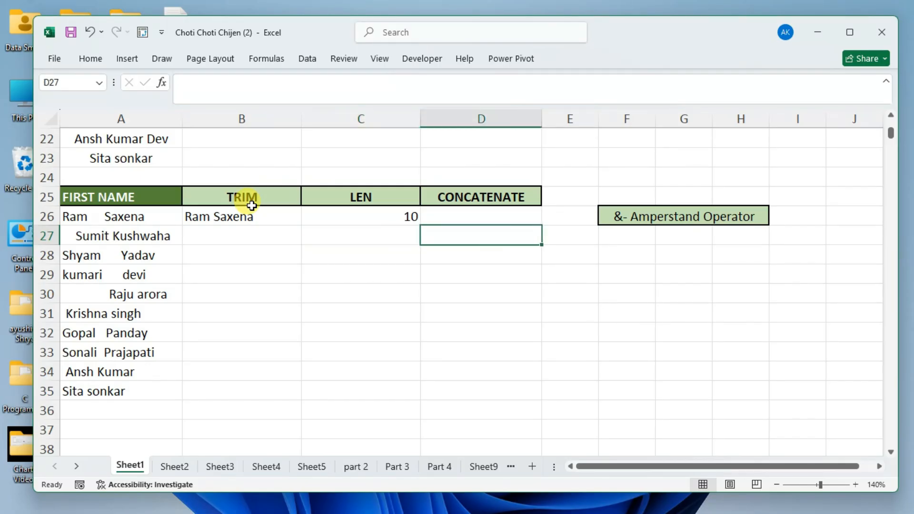
# Start a CONCATENATE formula in D26, below the CONCATENATE heading.
pyautogui.press('Up')
pyautogui.write('=ca')
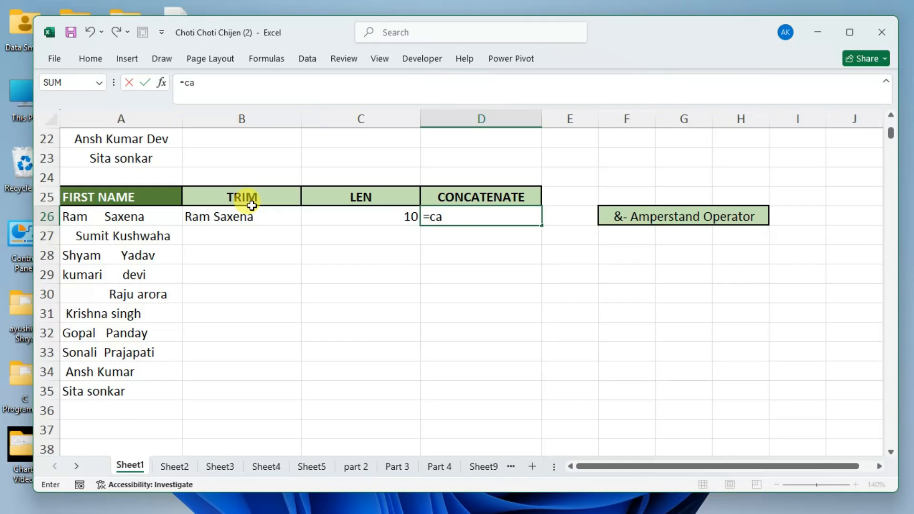
pyautogui.press('BackSpace')
pyautogui.write('on')
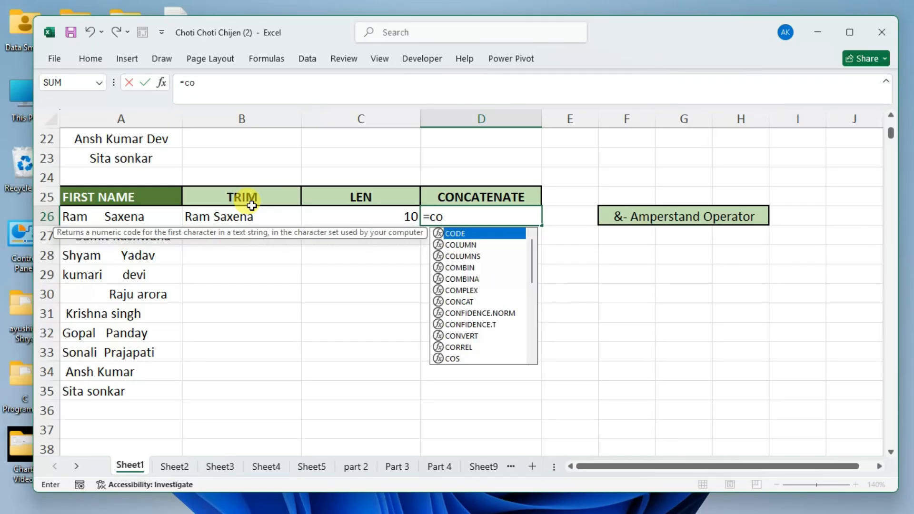
pyautogui.press('Down')
pyautogui.press('Down')
pyautogui.press('Down')
pyautogui.press('Down')
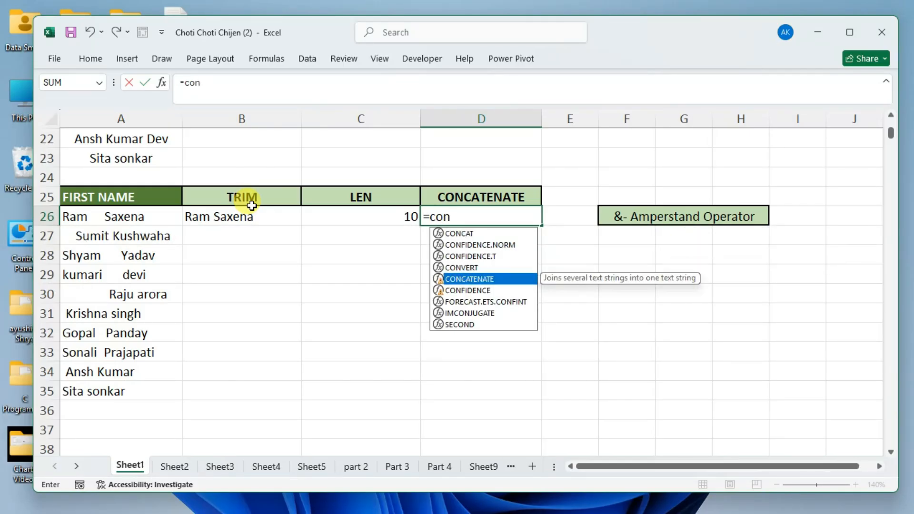
pyautogui.press('Tab')
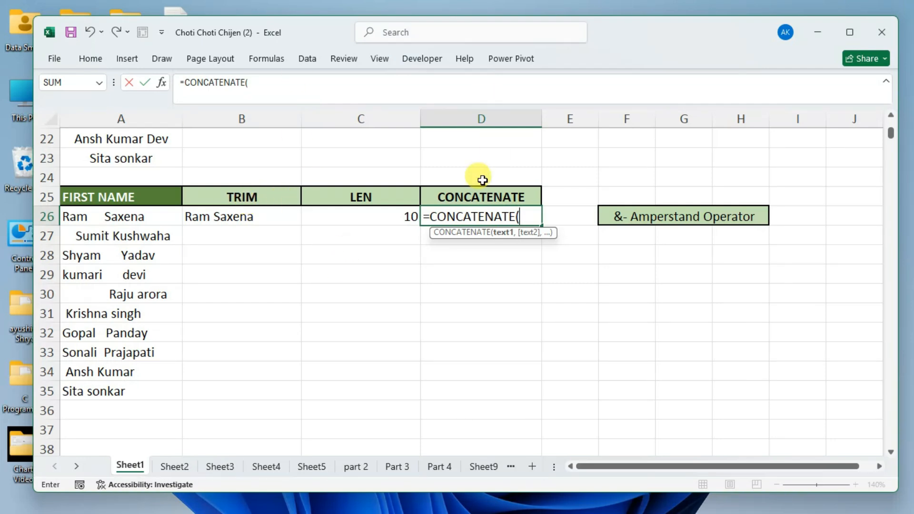
pyautogui.scroll(4, 334, 233)
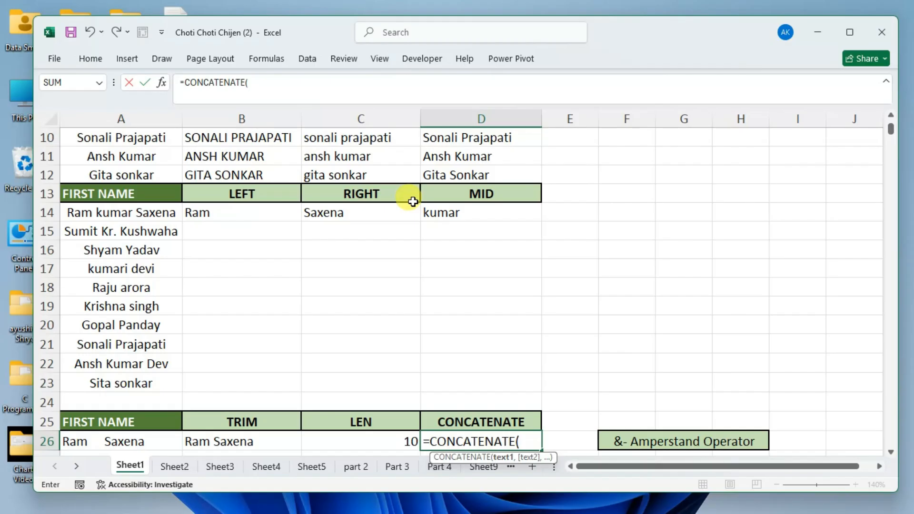
pyautogui.moveTo(264, 211); pyautogui.dragTo(443, 213)
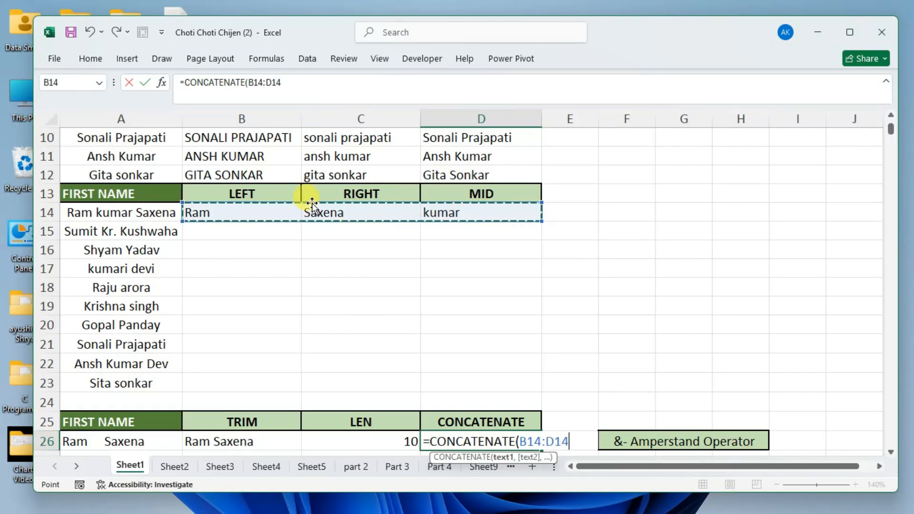
pyautogui.scroll(-3, 464, 292)
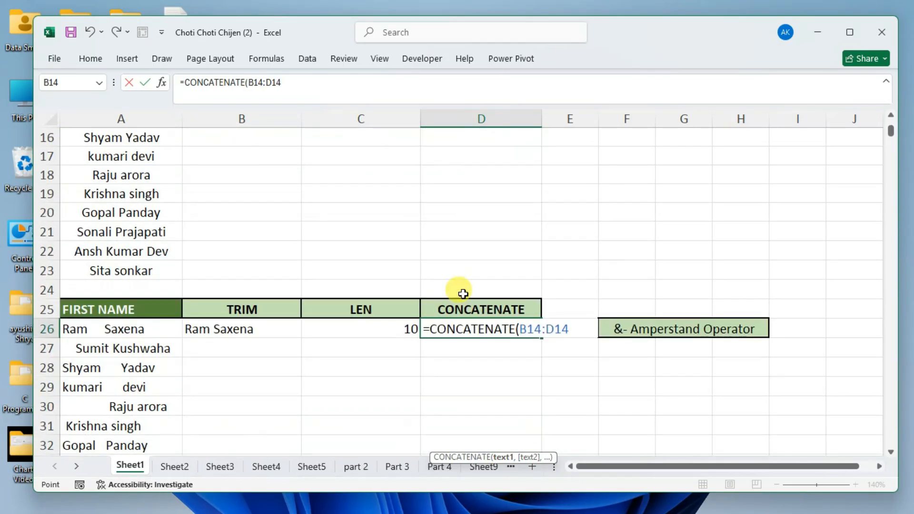
pyautogui.press('BackSpace')
pyautogui.press('BackSpace')
pyautogui.press('BackSpace')
pyautogui.press('BackSpace')
pyautogui.press('BackSpace')
pyautogui.press('BackSpace')
pyautogui.press('BackSpace')
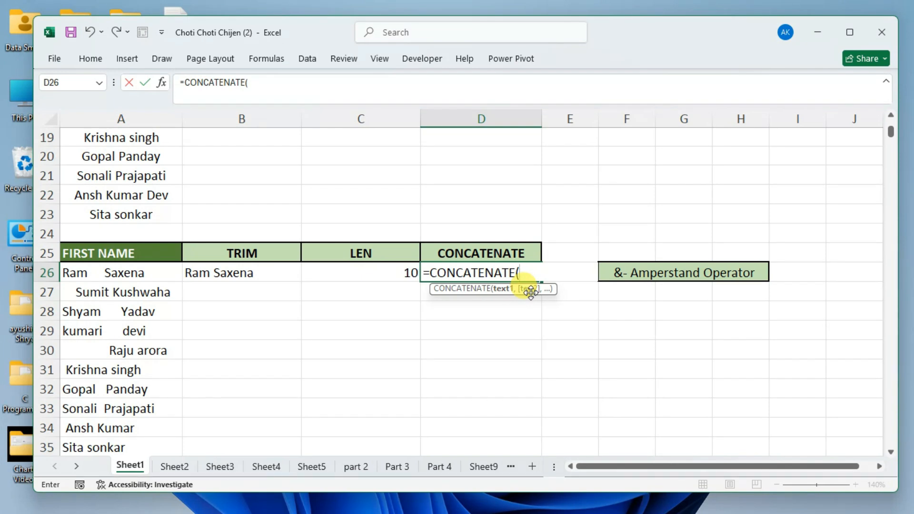
# Complete the D26 formula as =CONCATENATE(B14,D14,C14) to join the first, middle and last names from row 14.
pyautogui.moveTo(891, 117); pyautogui.dragTo(891, 116)
pyautogui.click(891, 116)
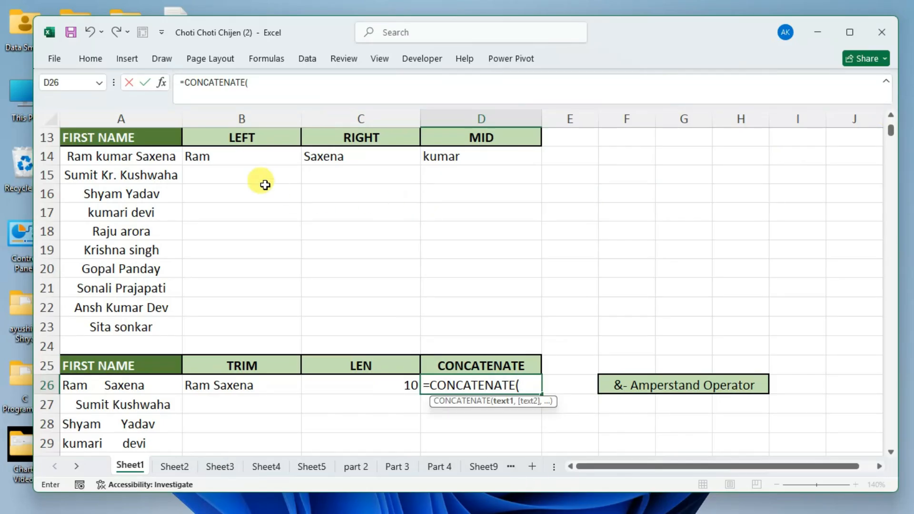
pyautogui.click(230, 156)
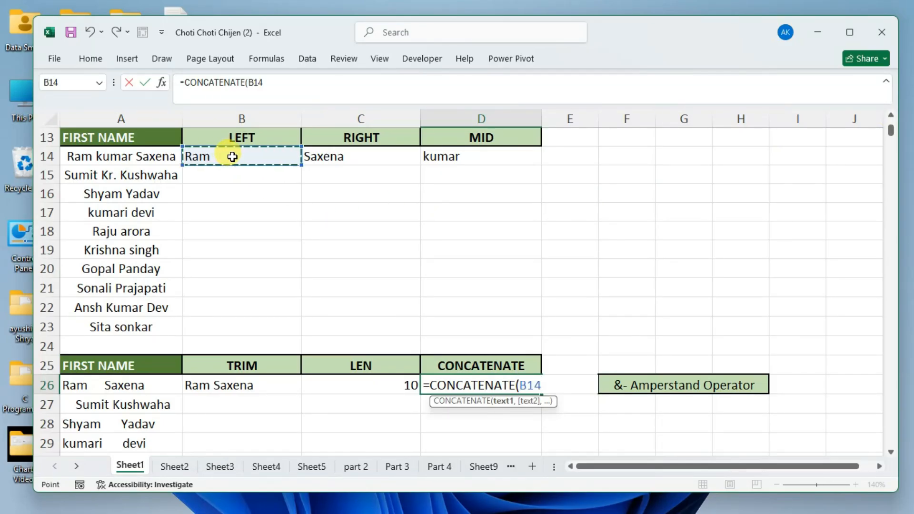
pyautogui.write(',')
pyautogui.click(454, 156)
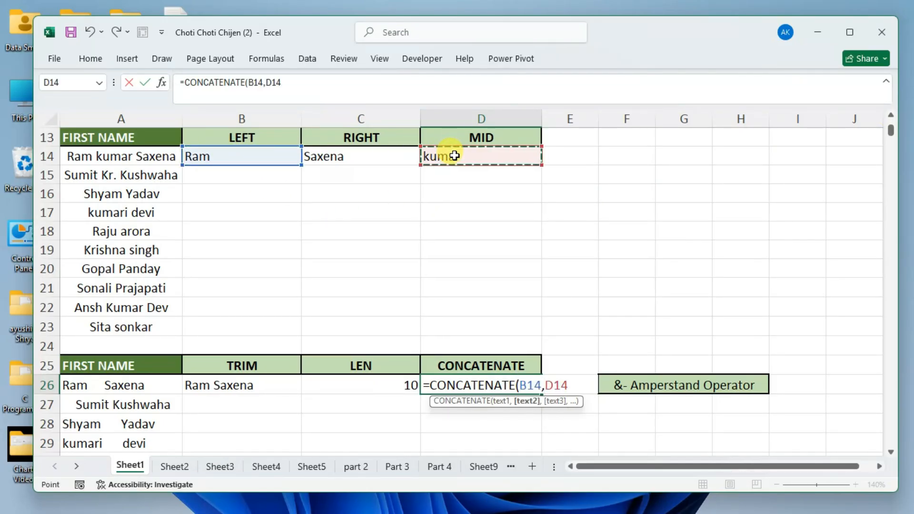
pyautogui.write(',')
pyautogui.click(414, 154)
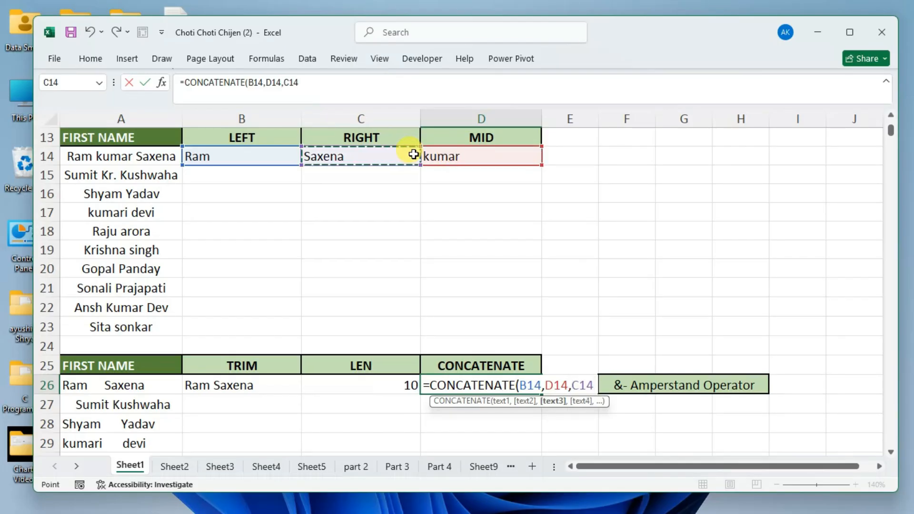
pyautogui.press('Return')
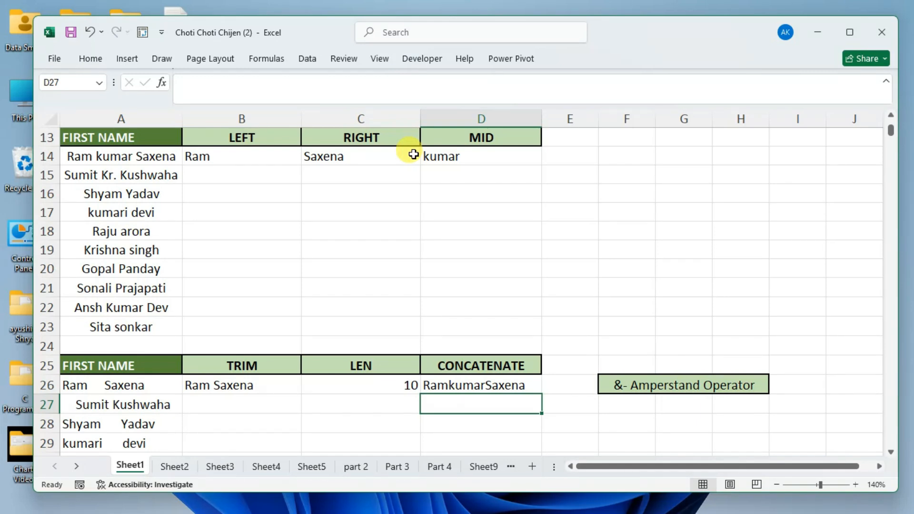
# Insert a " " argument between B14 and D14 in the D26 formula and check its arguments.
pyautogui.doubleClick(523, 386)
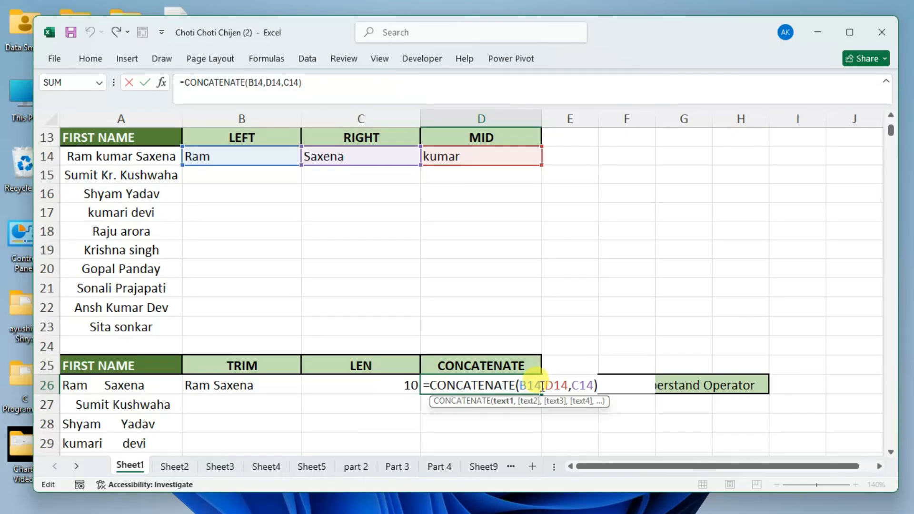
pyautogui.click(547, 385)
pyautogui.write('"')
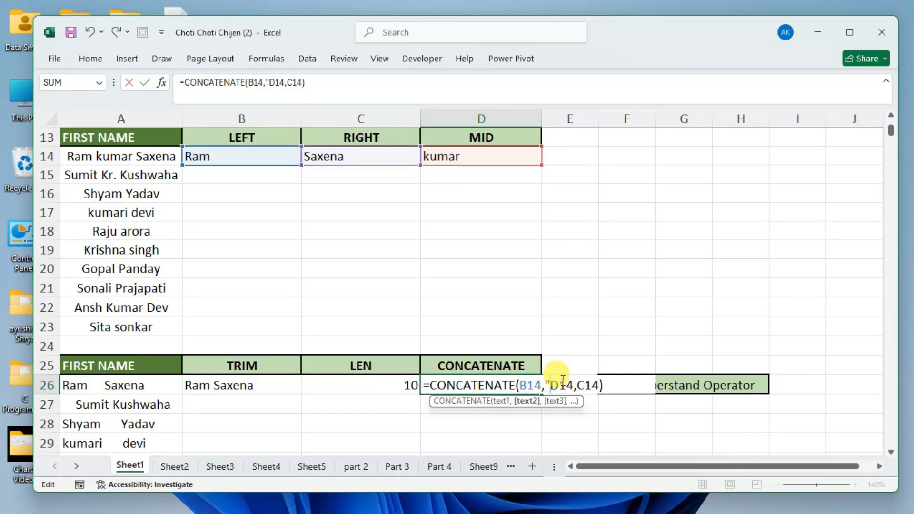
pyautogui.write(' "')
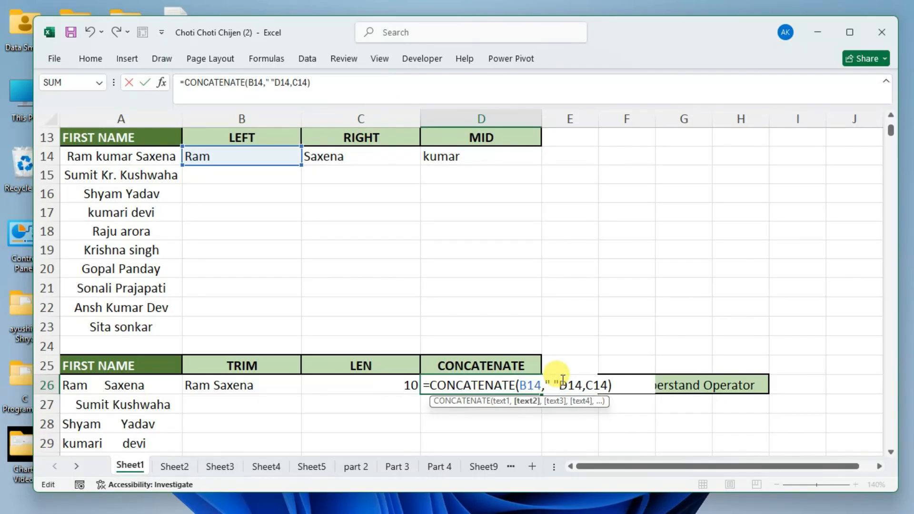
pyautogui.write(',')
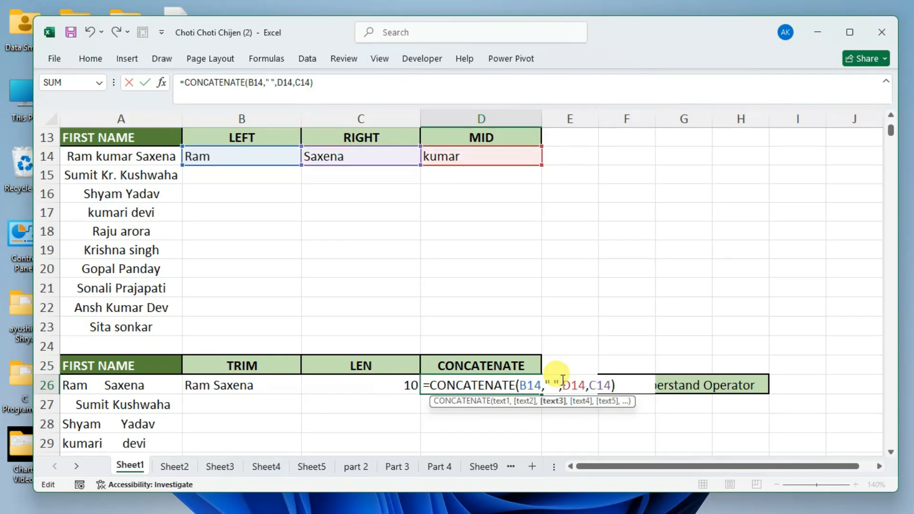
pyautogui.click(535, 384)
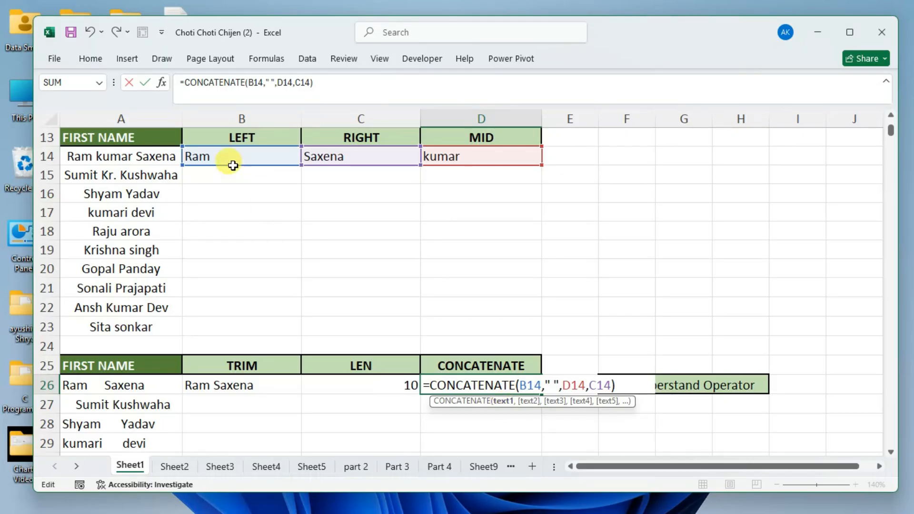
pyautogui.click(537, 401)
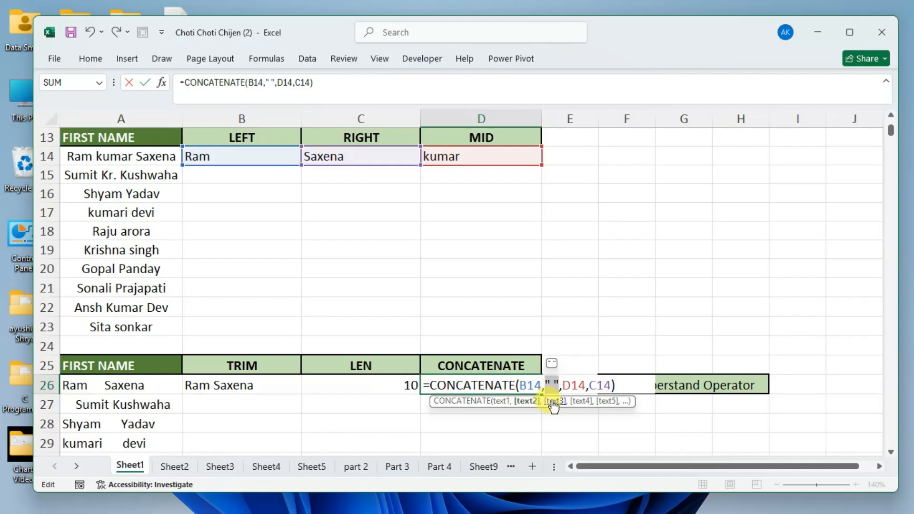
pyautogui.click(553, 401)
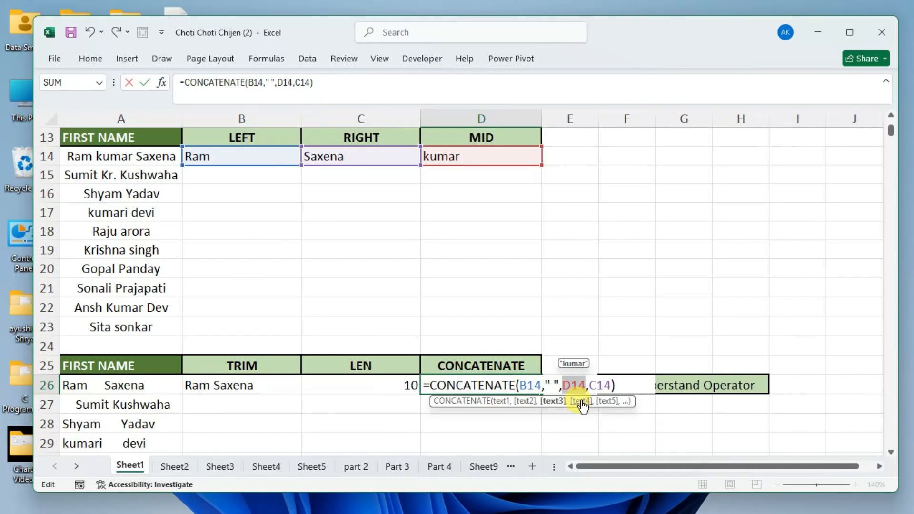
# Add a second " " argument before C14, completing D26 as =CONCATENATE(B14," ",D14," ",C14).
pyautogui.click(599, 386)
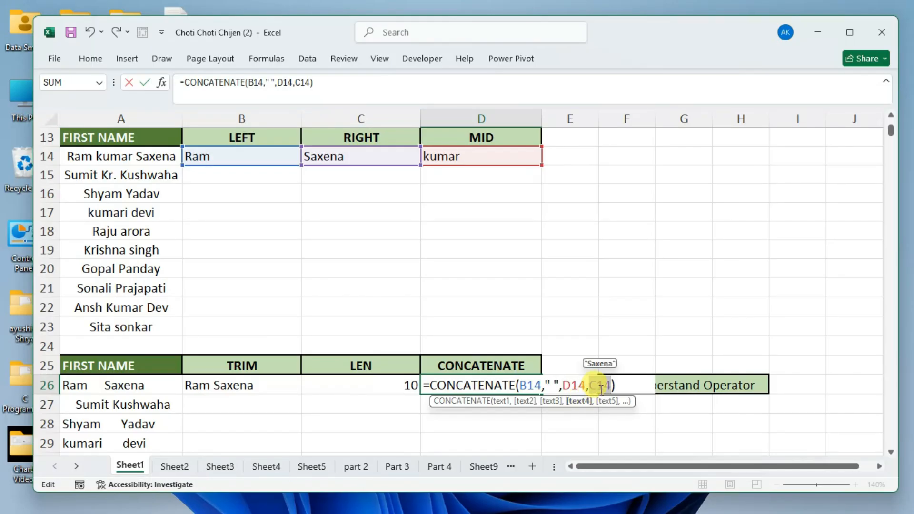
pyautogui.click(603, 387)
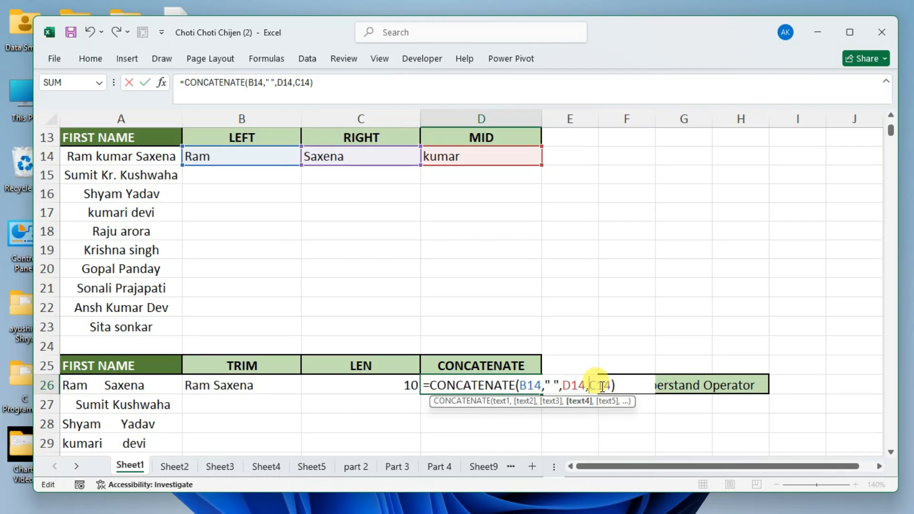
pyautogui.write('" "')
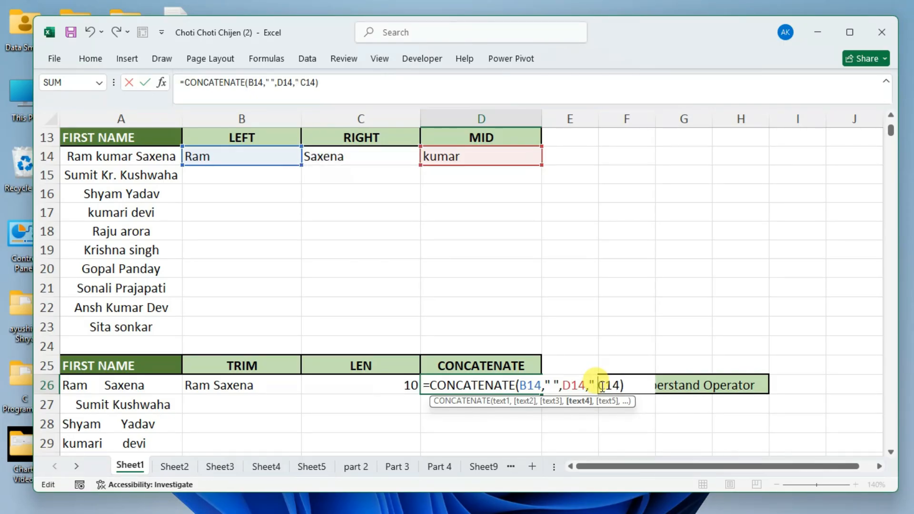
pyautogui.write(',')
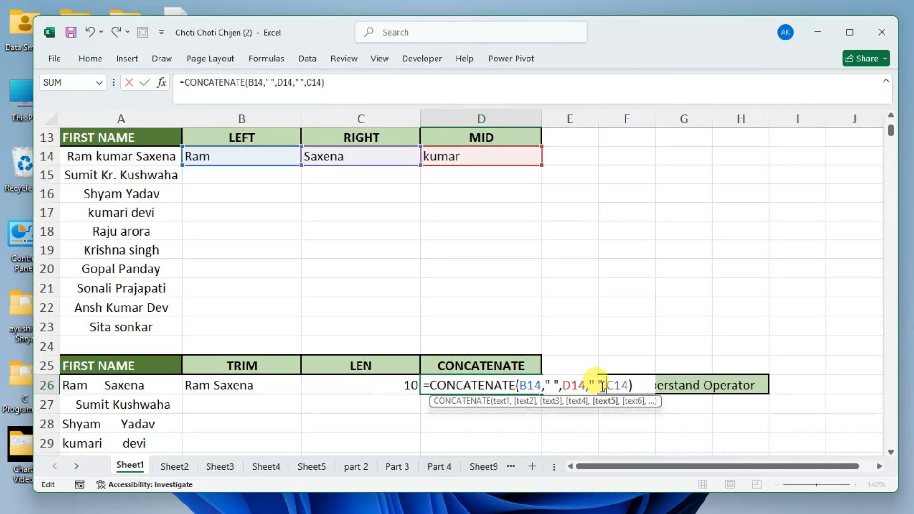
pyautogui.click(581, 401)
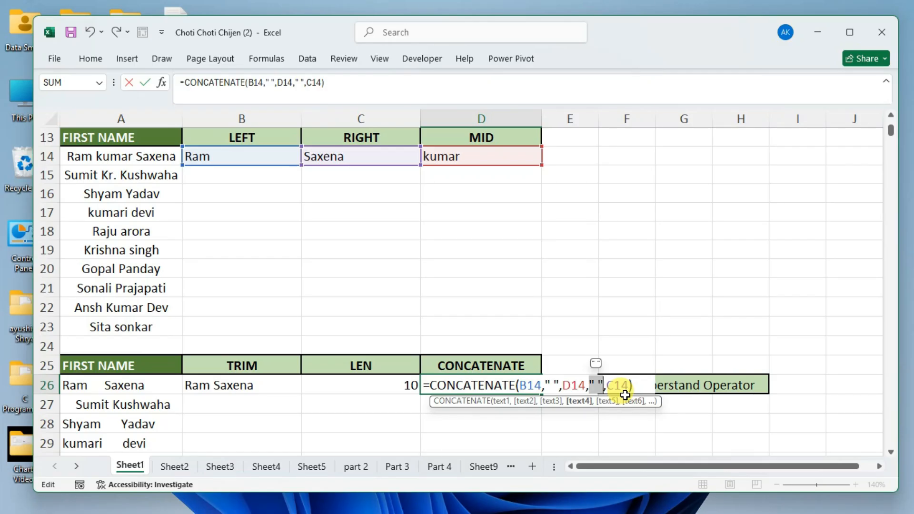
pyautogui.click(609, 402)
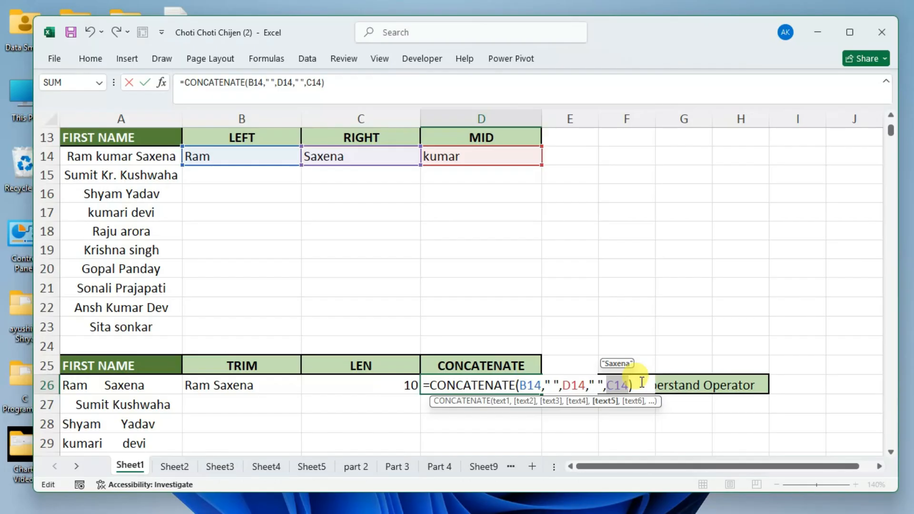
pyautogui.press('Return')
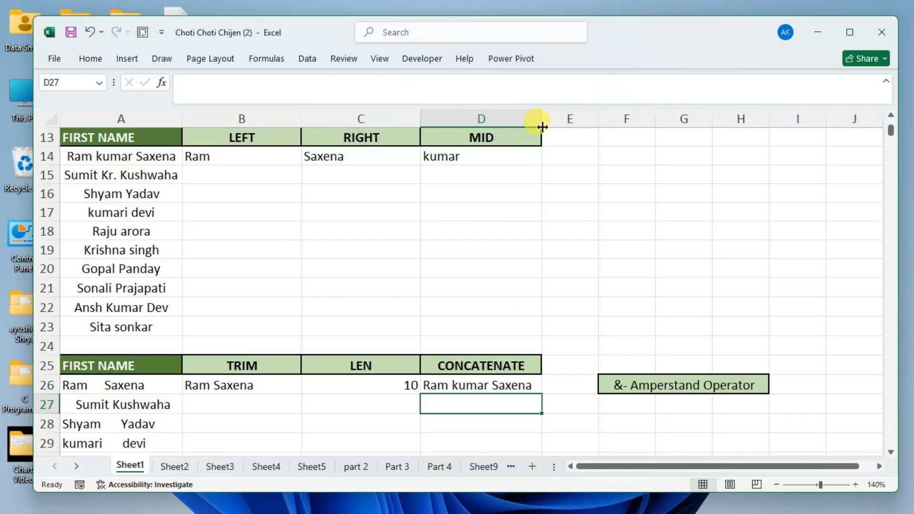
# Review the CONCATENATE formula stored in D26 and leave it as it is.
pyautogui.scroll(-2, 612, 299)
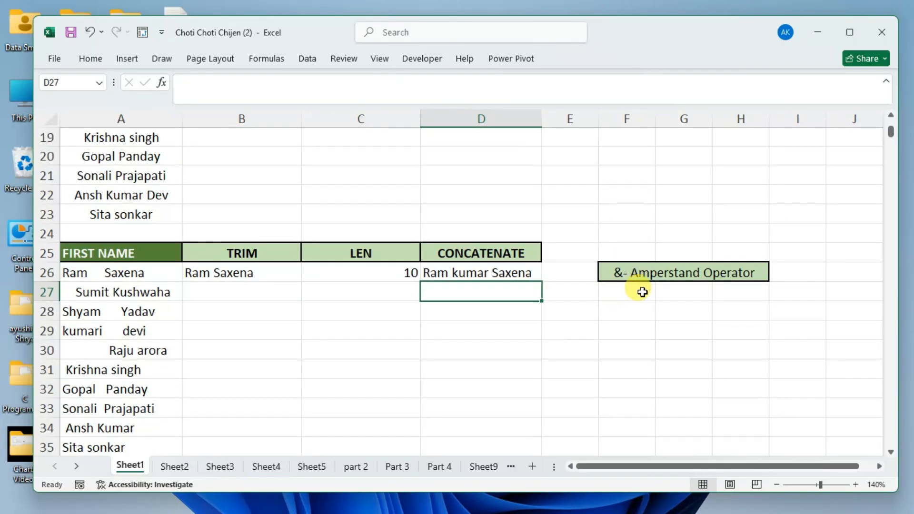
pyautogui.click(574, 305)
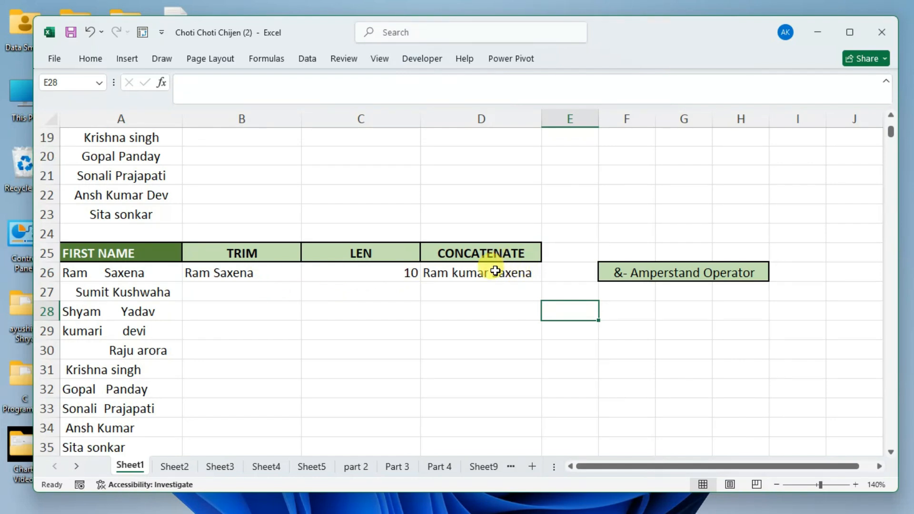
pyautogui.doubleClick(493, 270)
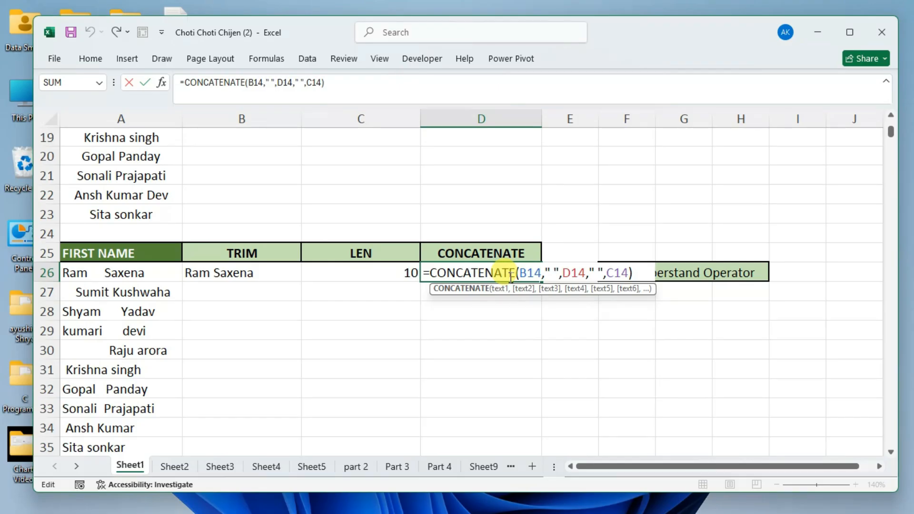
pyautogui.press('Return')
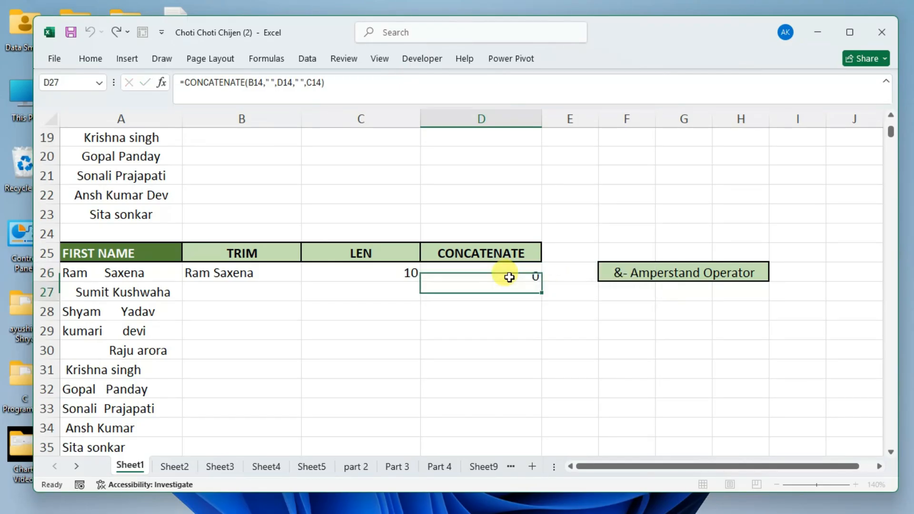
# Enter the sample letters R, A and M in cells F22, G22 and H22, one letter per cell.
pyautogui.click(644, 316)
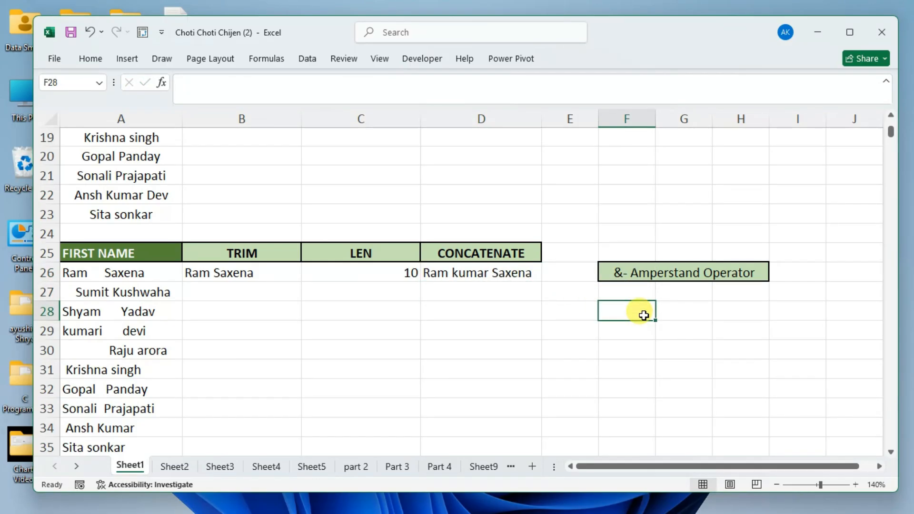
pyautogui.click(619, 195)
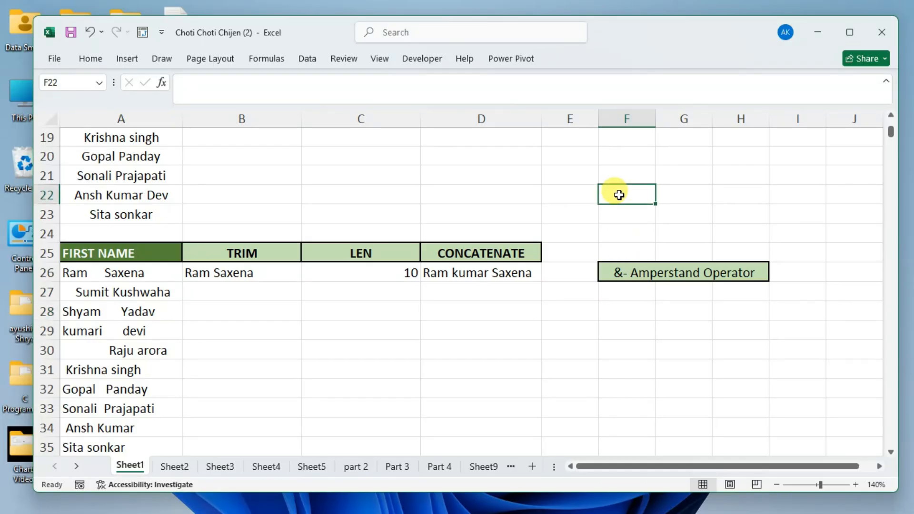
pyautogui.write('R')
pyautogui.press('Tab')
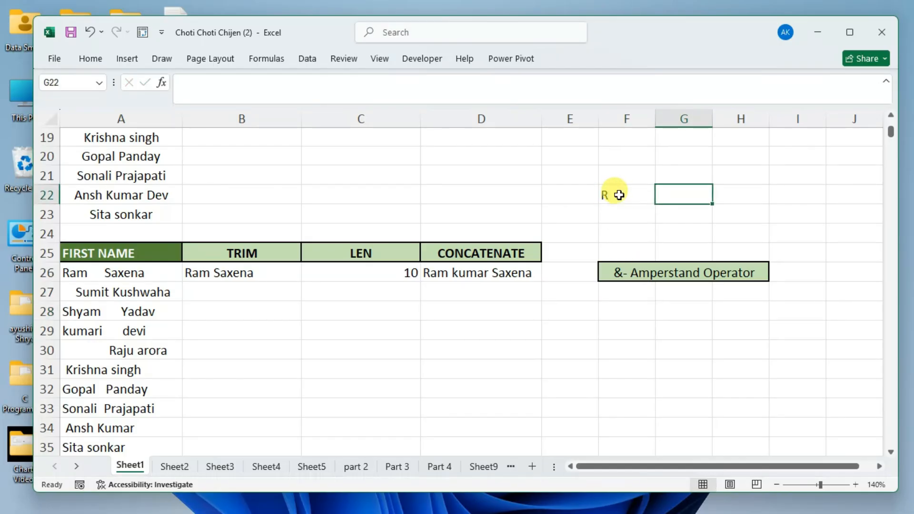
pyautogui.write('A')
pyautogui.press('Tab')
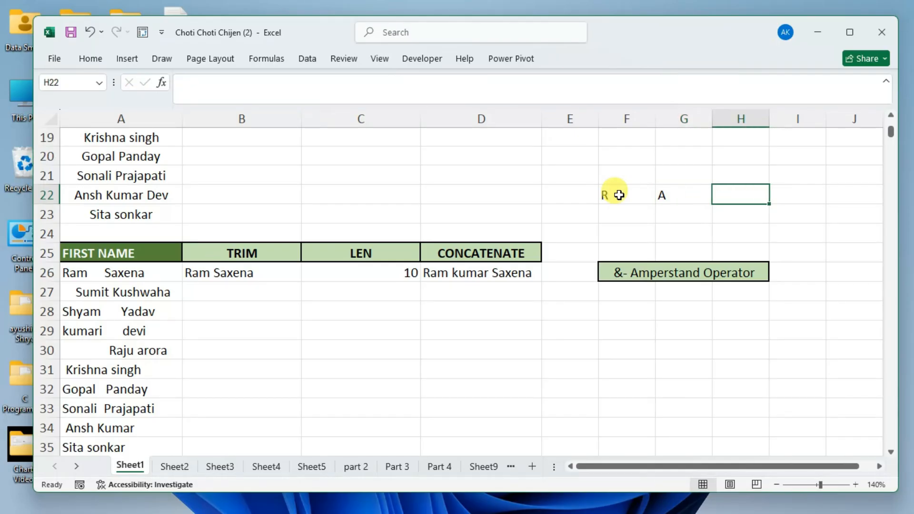
pyautogui.write('M')
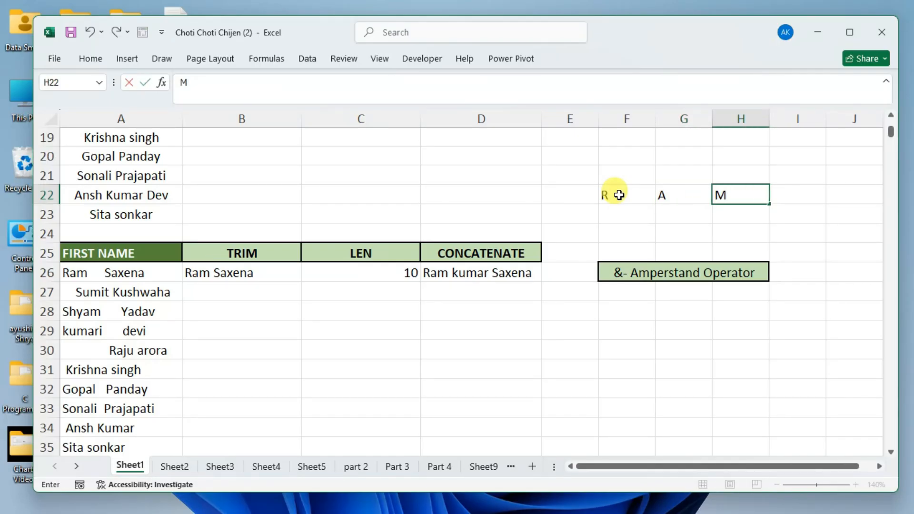
pyautogui.press('Tab')
# Join the three letters of row 22 in cell G24 with the ampersand formula =F22&G22&H22.
pyautogui.press('Down')
pyautogui.press('Left')
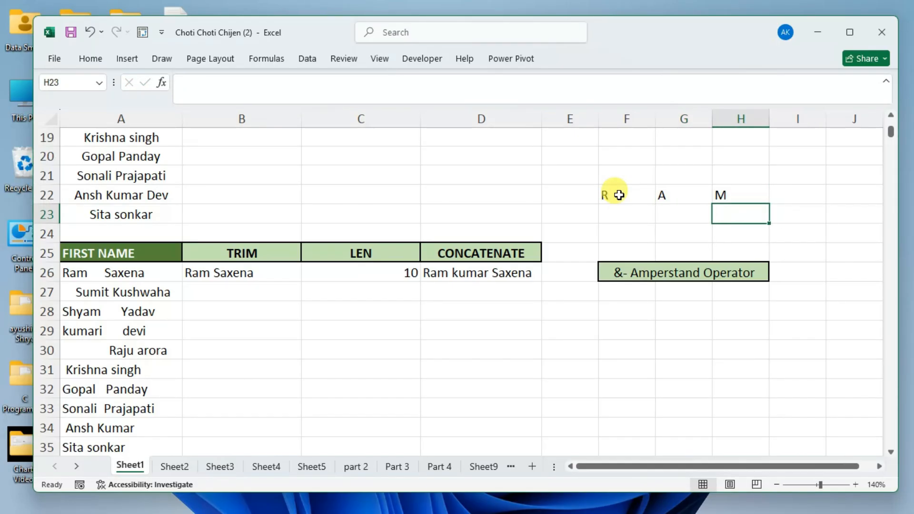
pyautogui.press('Left')
pyautogui.press('Down')
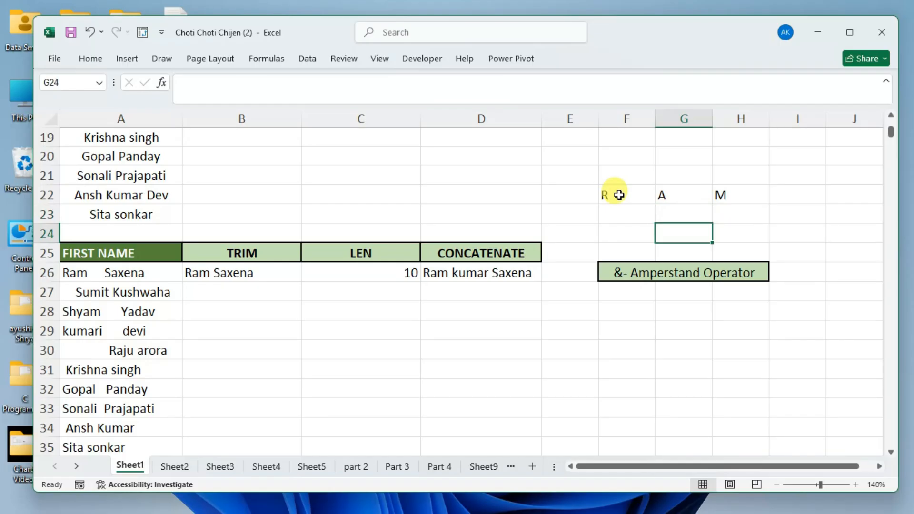
pyautogui.write('=')
pyautogui.press('Up')
pyautogui.press('Up')
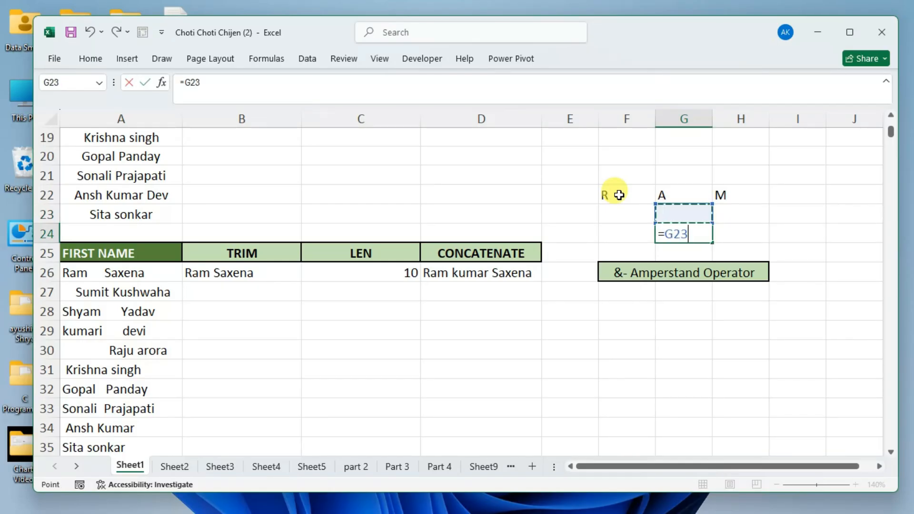
pyautogui.press('Left')
pyautogui.write('&')
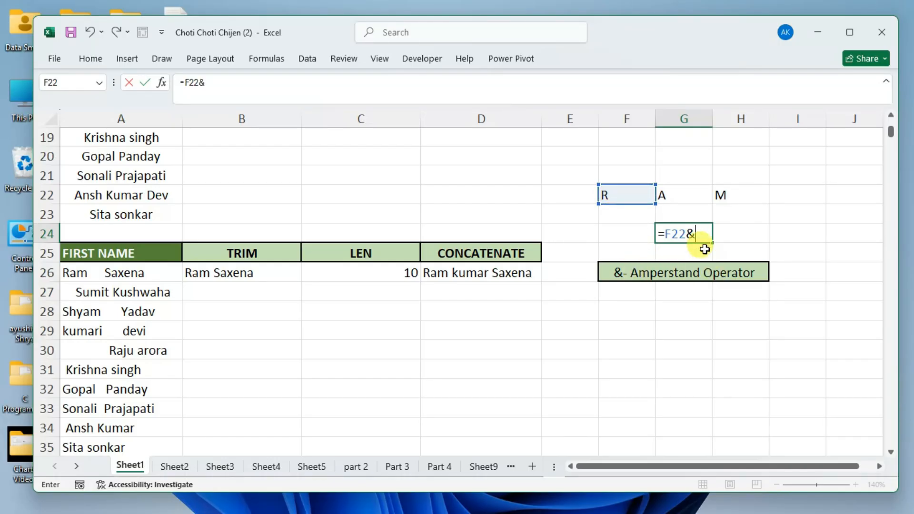
pyautogui.click(680, 197)
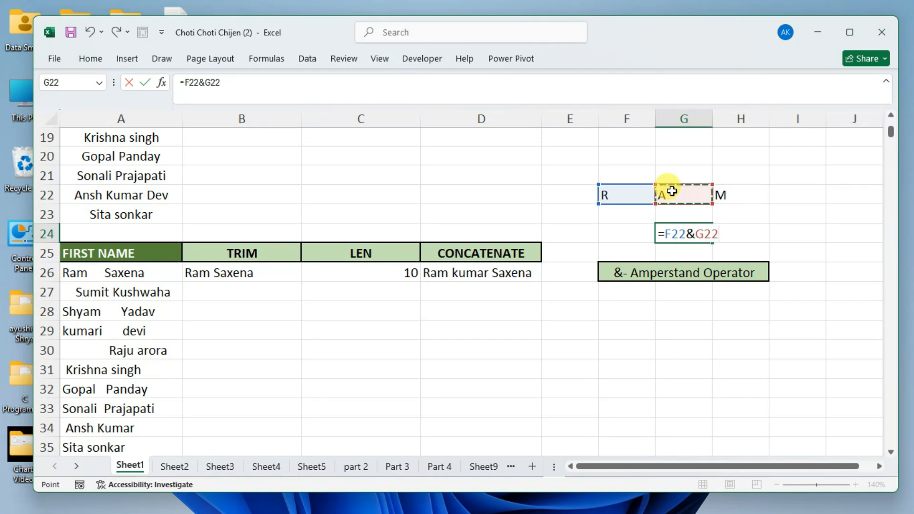
pyautogui.write('&')
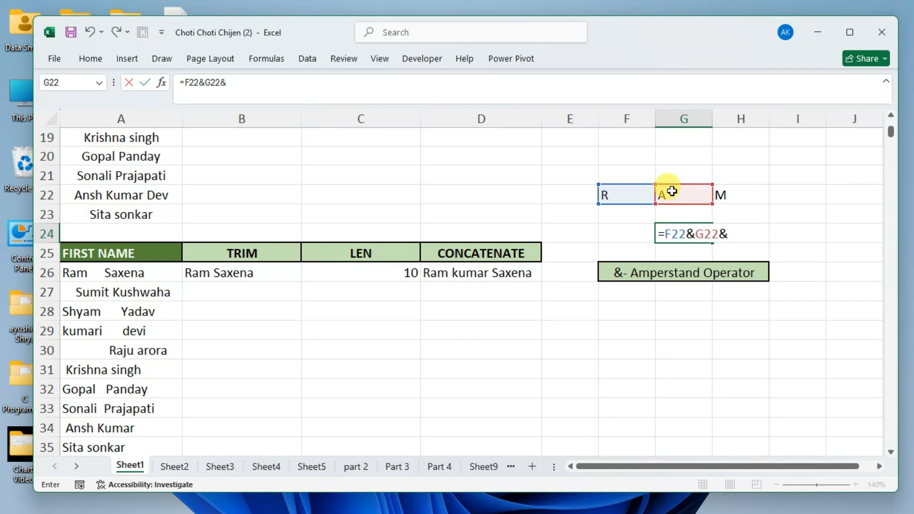
pyautogui.click(738, 199)
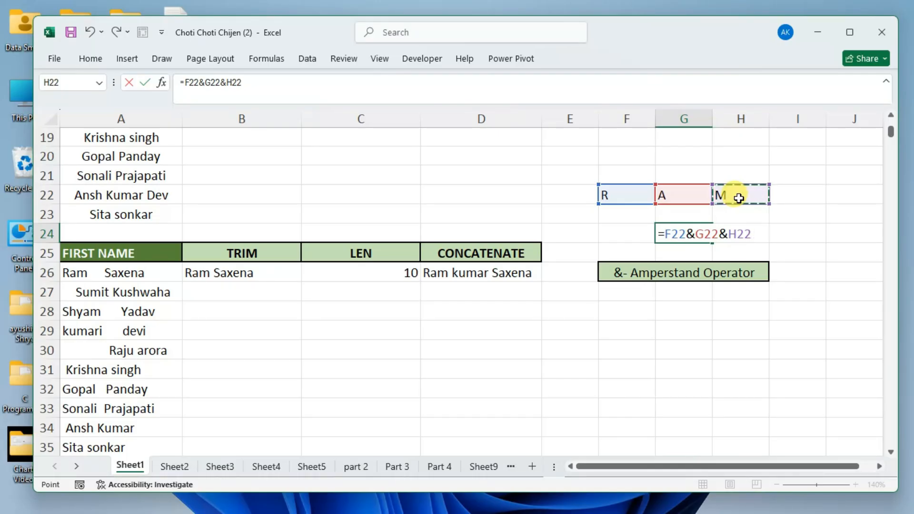
pyautogui.press('Return')
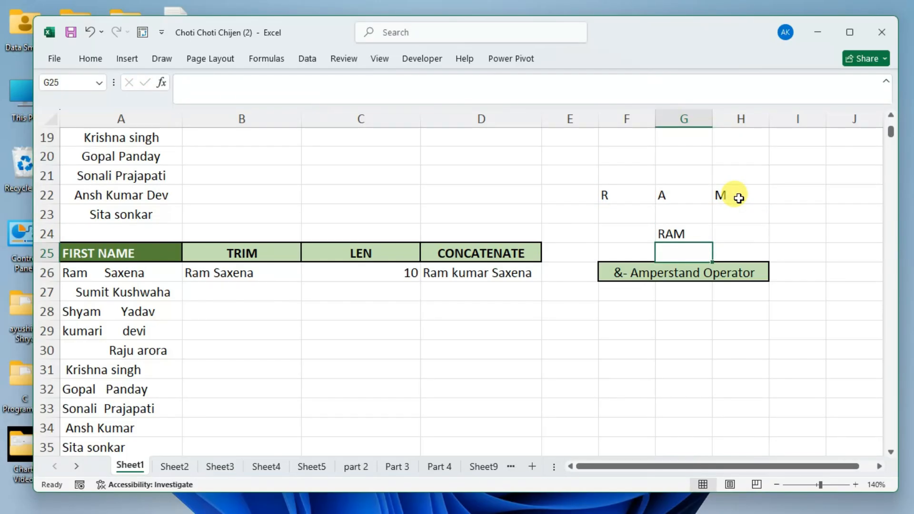